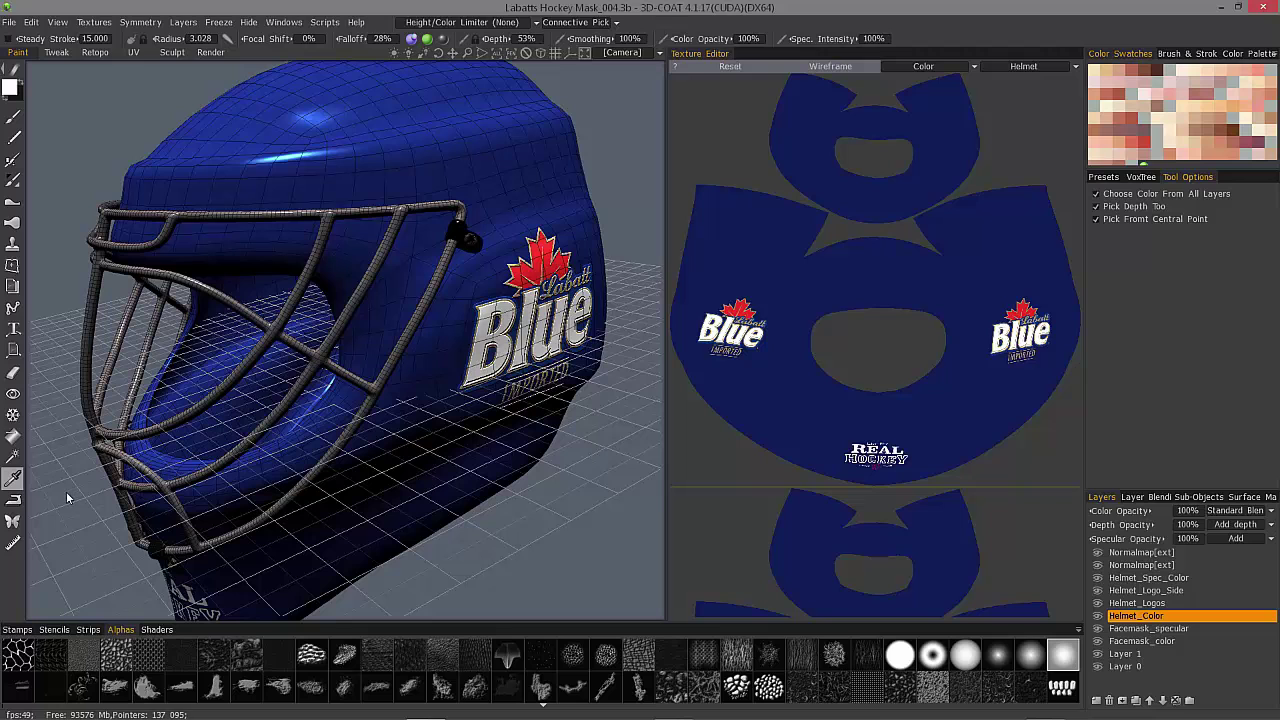
Switch to Photoshop to try the Eyedropper tool on the helmet layout, and return to 3D-Coat.
key(alt+Tab)
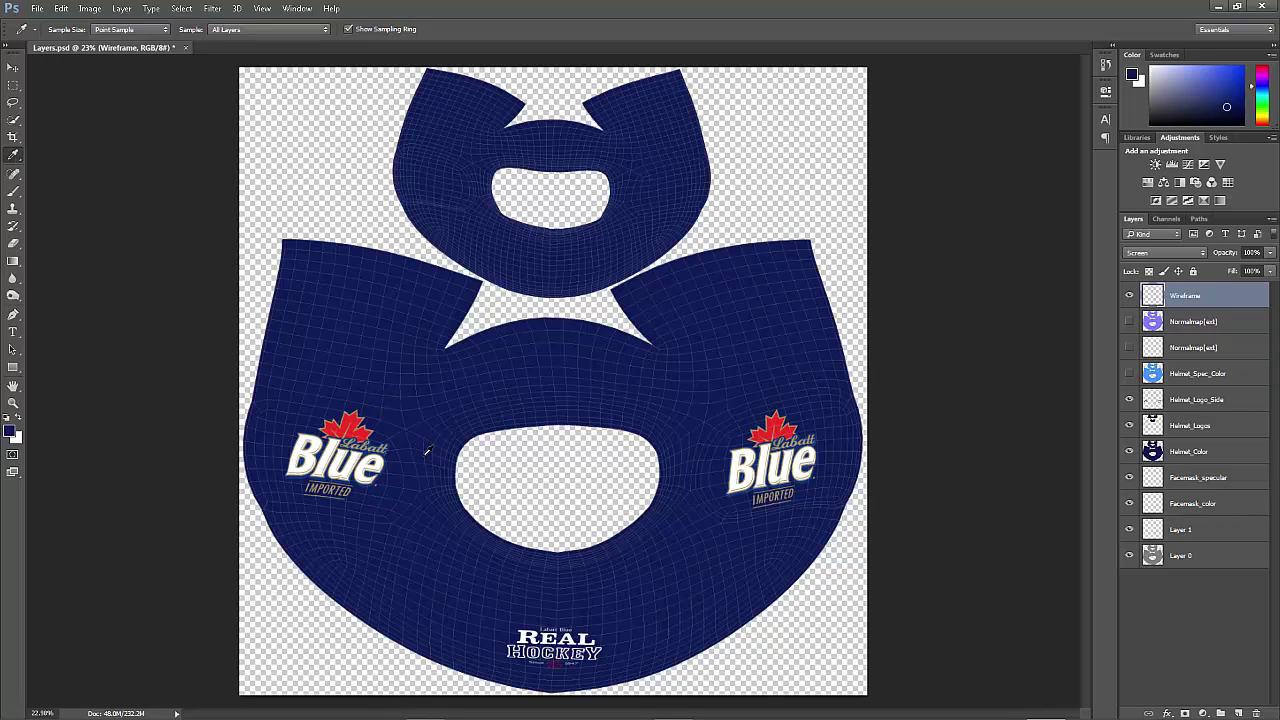
key(i)
key(alt+Tab)
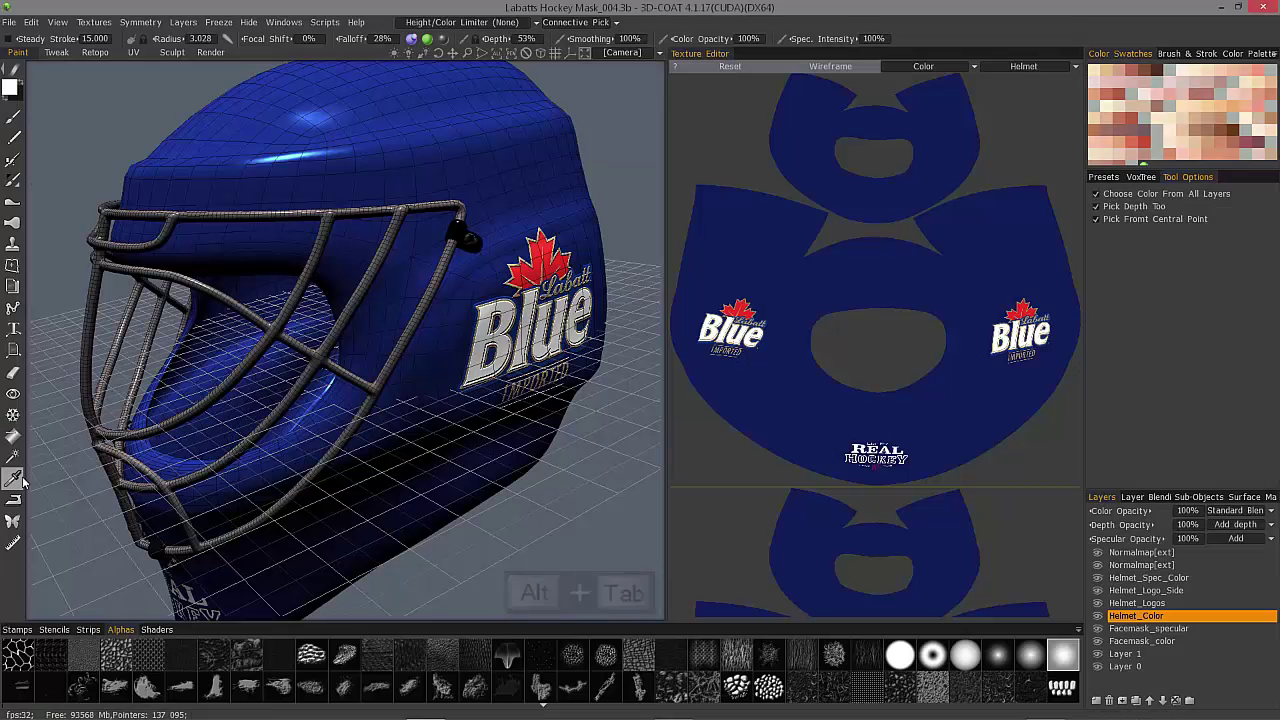
Assign I as the hotkey of the Sampler tool.
key(v)
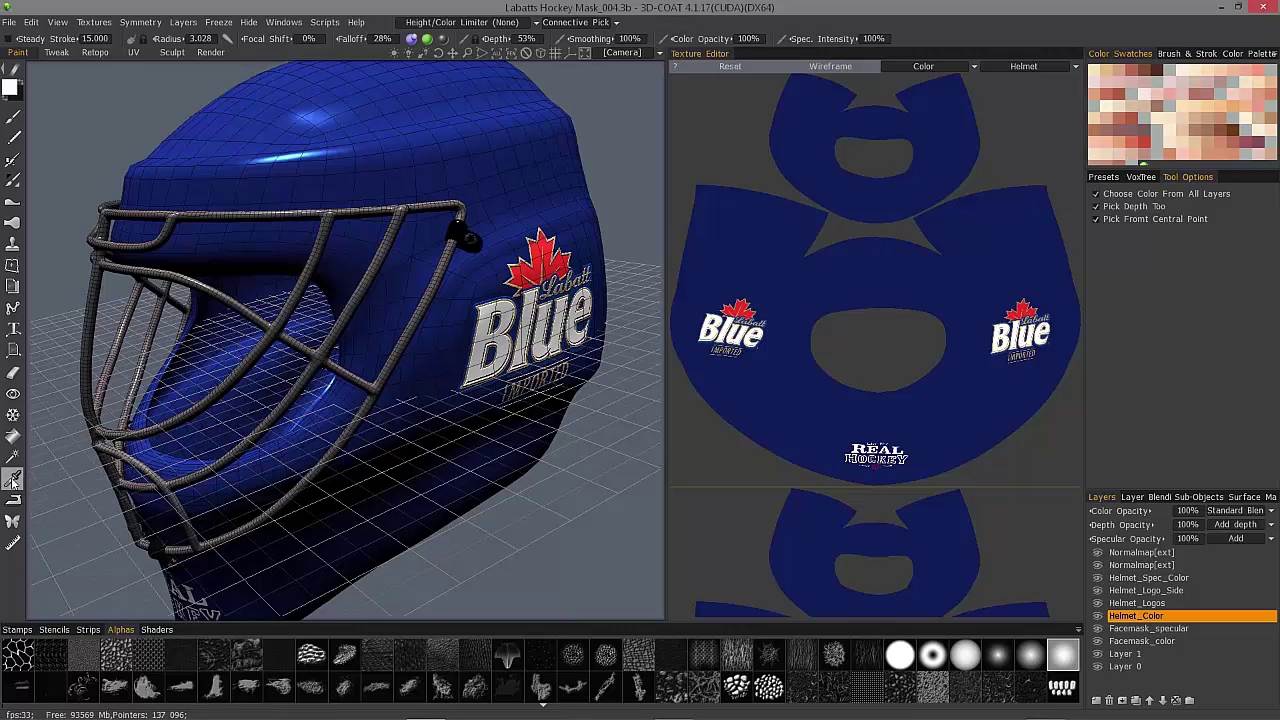
key(End)
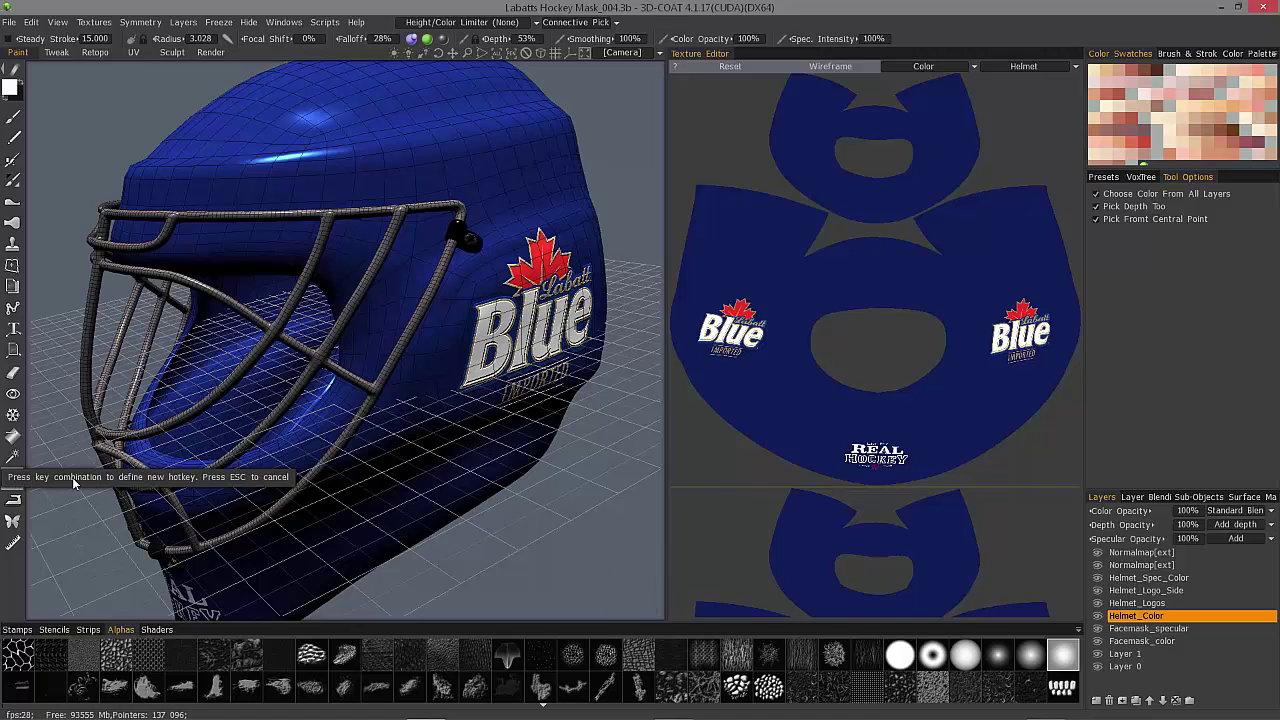
key(i)
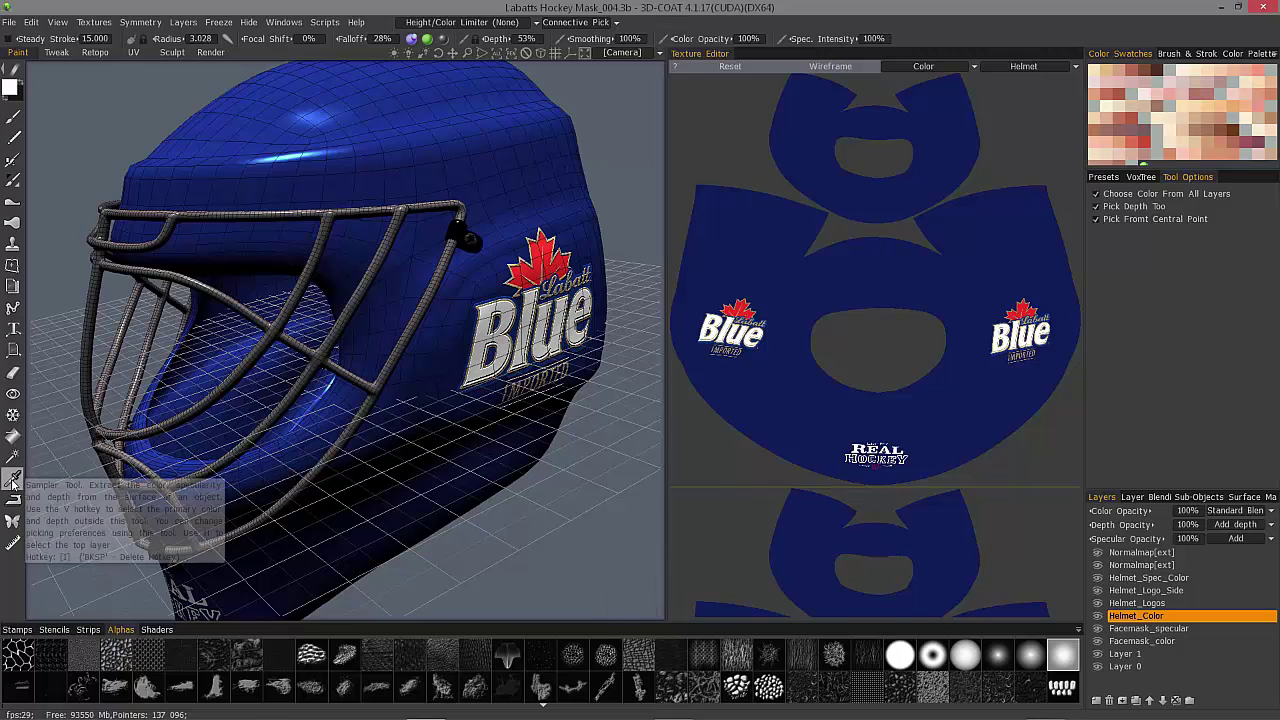
Test the new Sampler hotkey by alternating between the paint brush and the Sampler, ending on the brush.
click(13, 116)
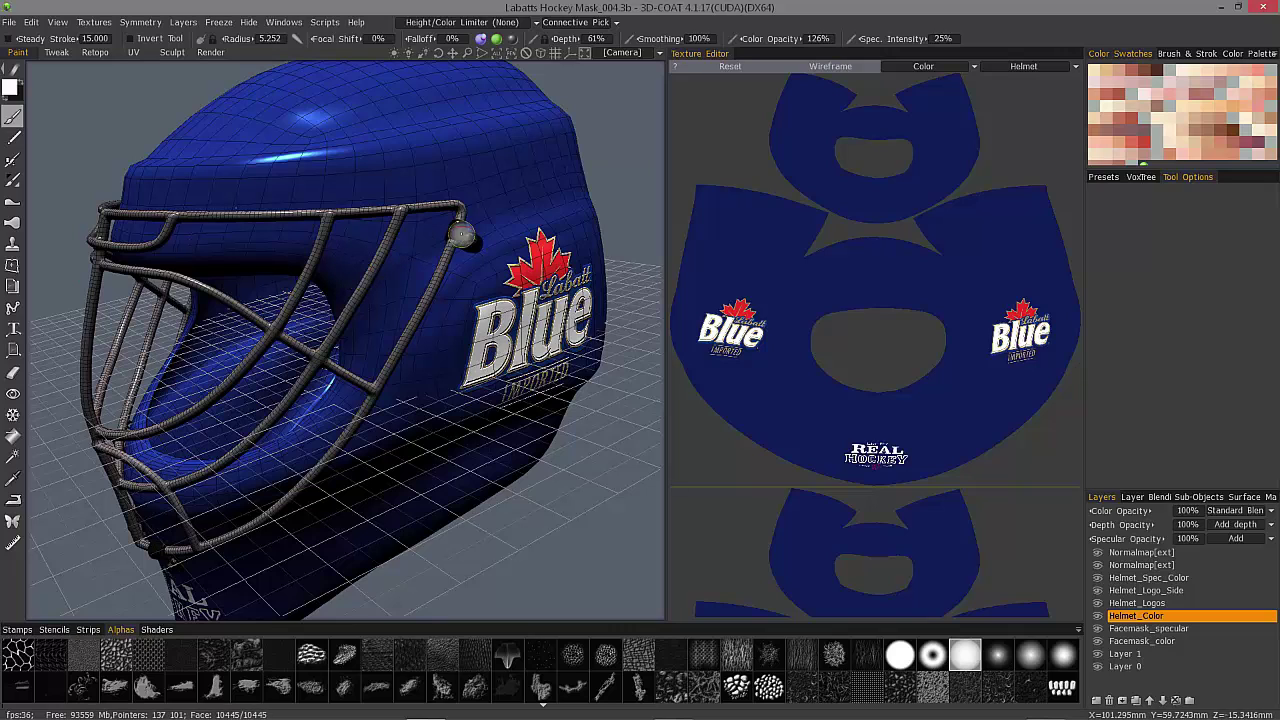
key(i)
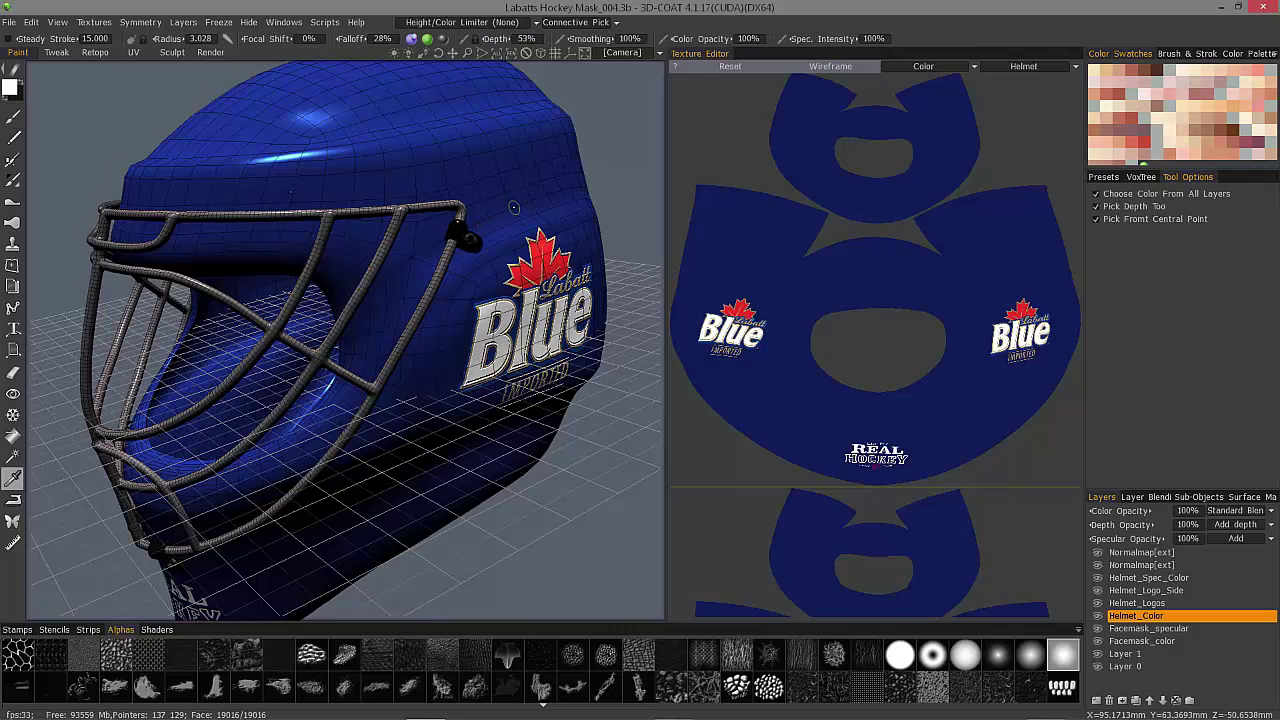
key(i)
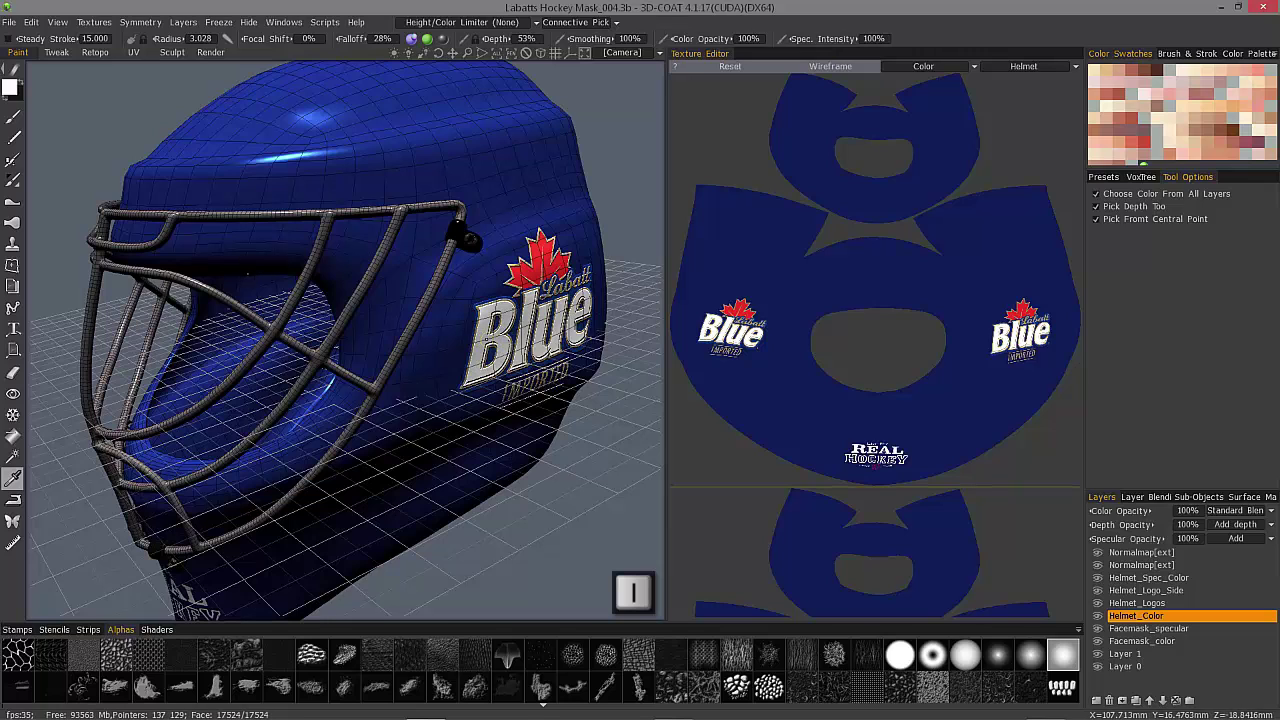
key(b)
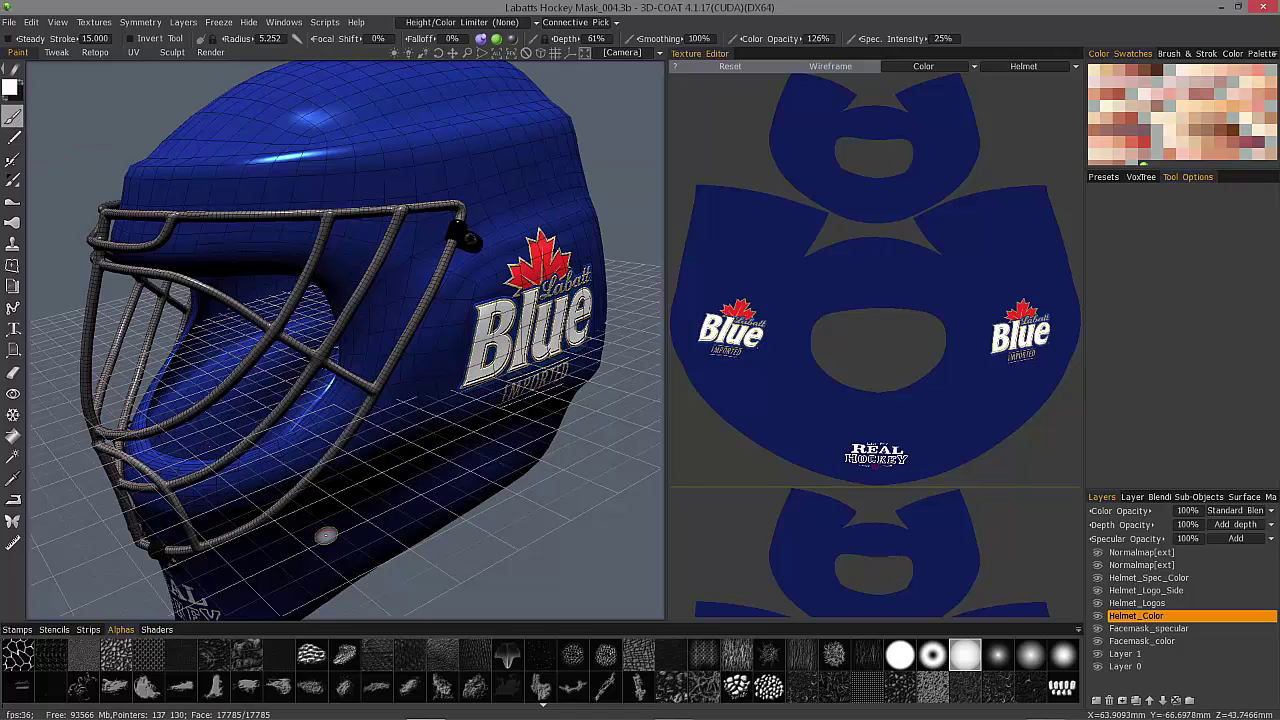
Switch to Photoshop, activate the Brush tool and temporarily sample the blue beside the helmet's side logo with the Eyedropper.
key(alt+Tab)
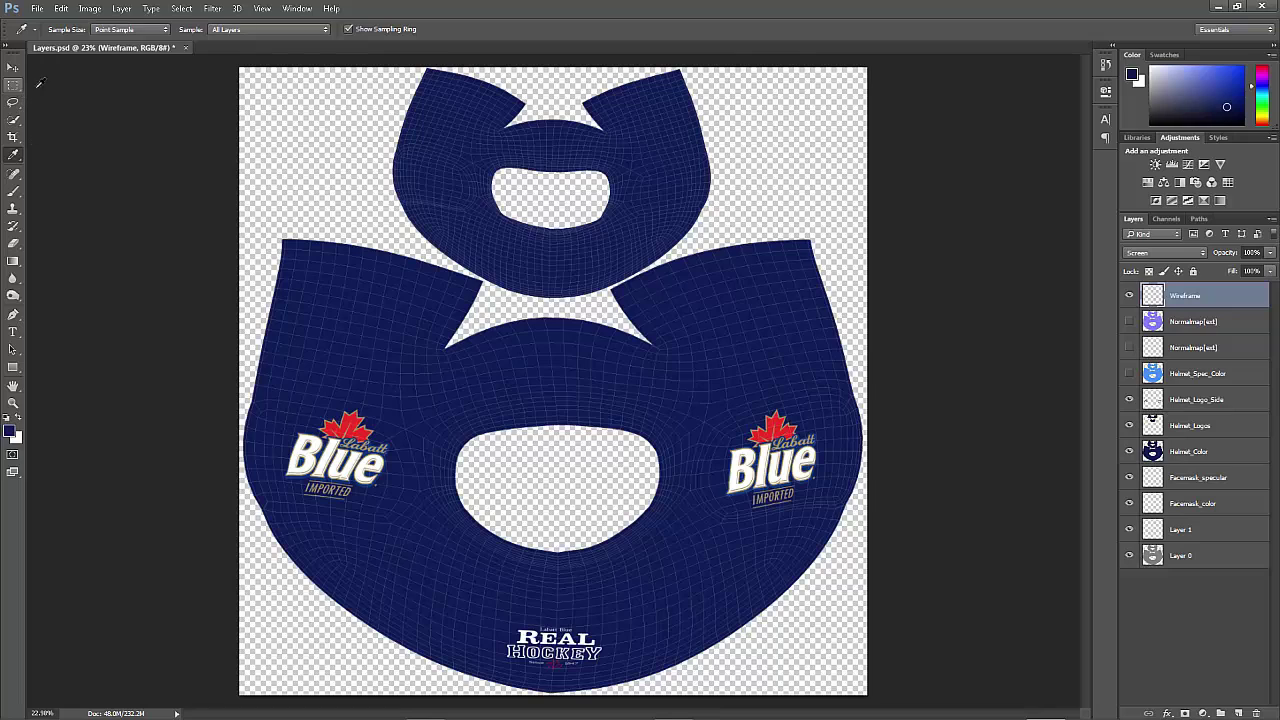
click(13, 193)
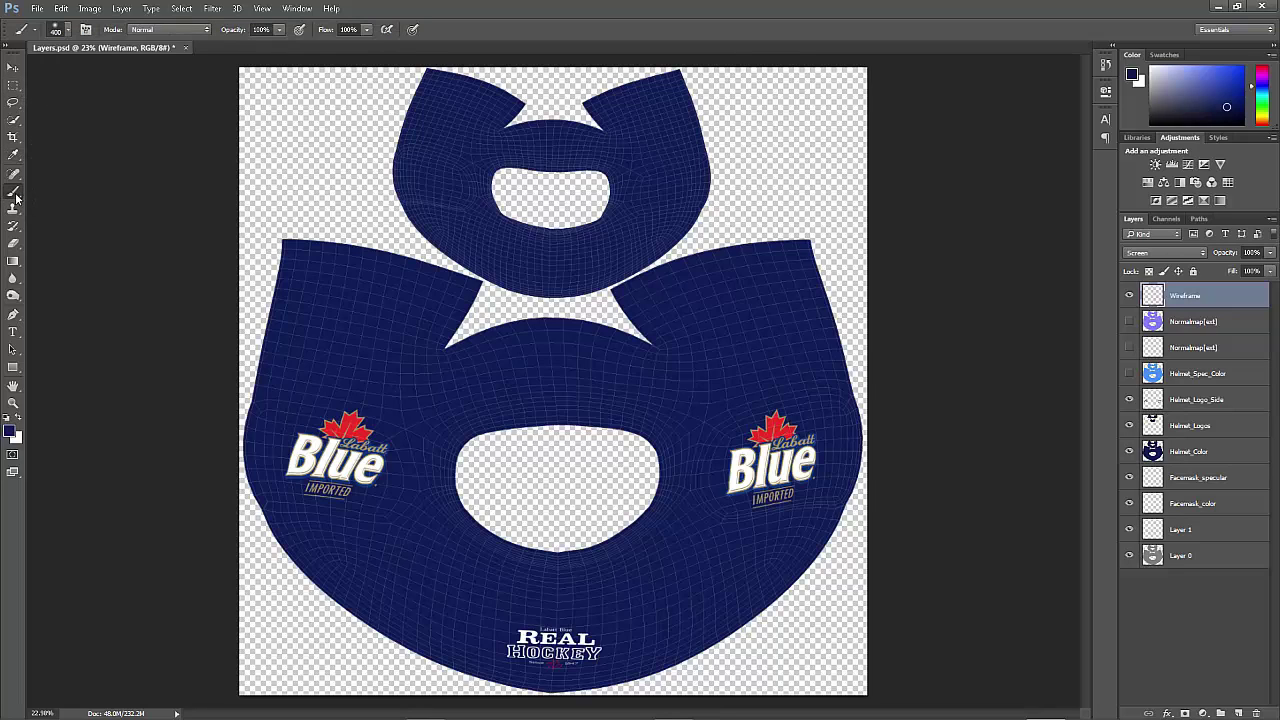
key(i)
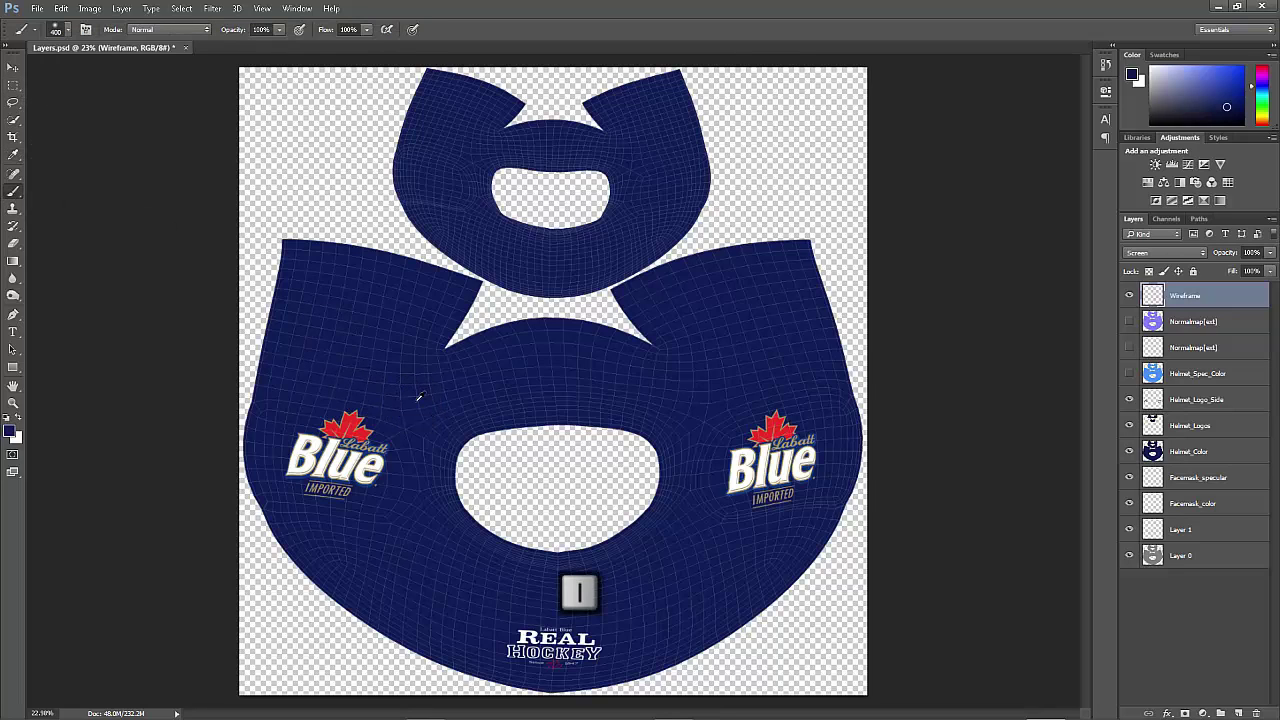
click(410, 414)
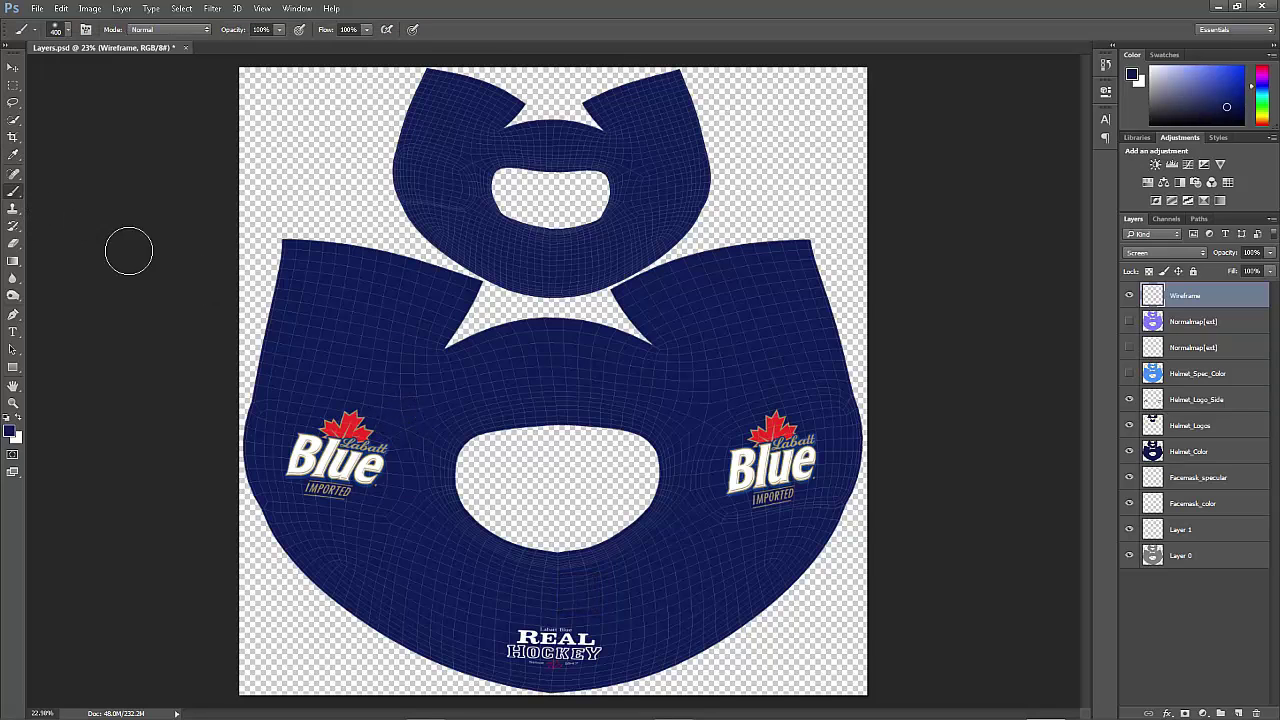
Activate the Eyedropper and review its layer sampling choices, keeping All Layers.
key(i)
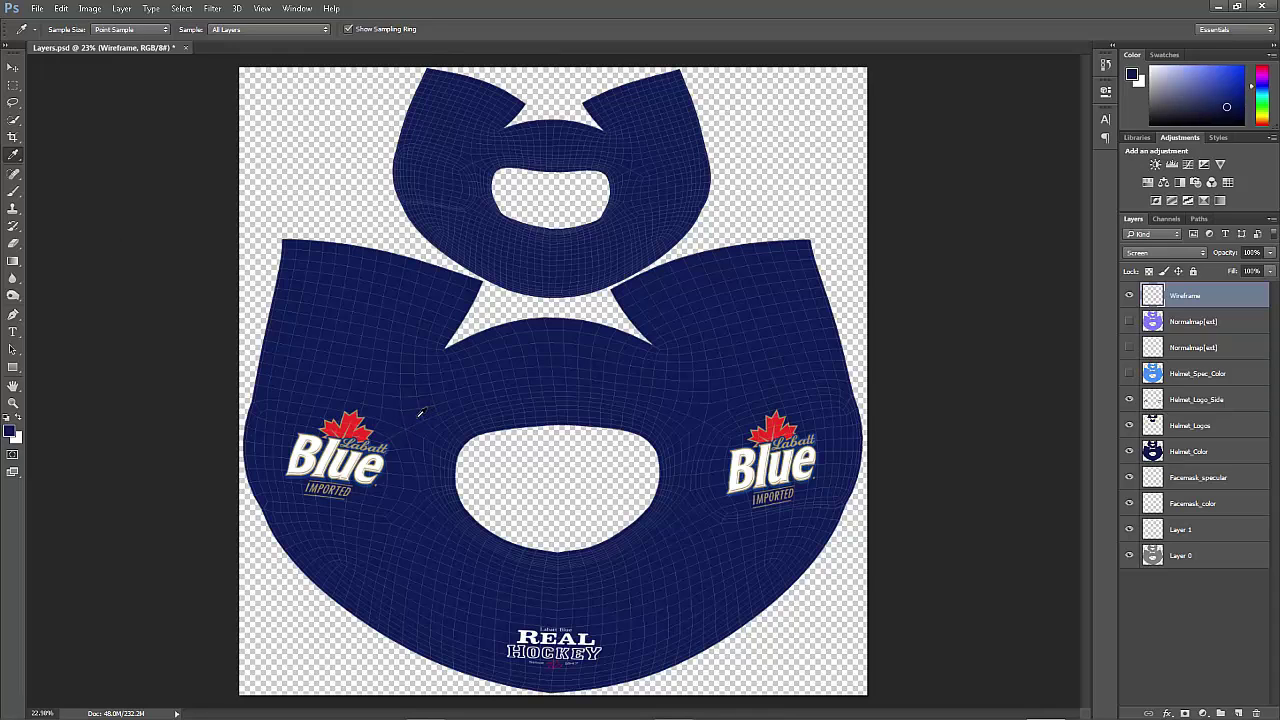
click(315, 29)
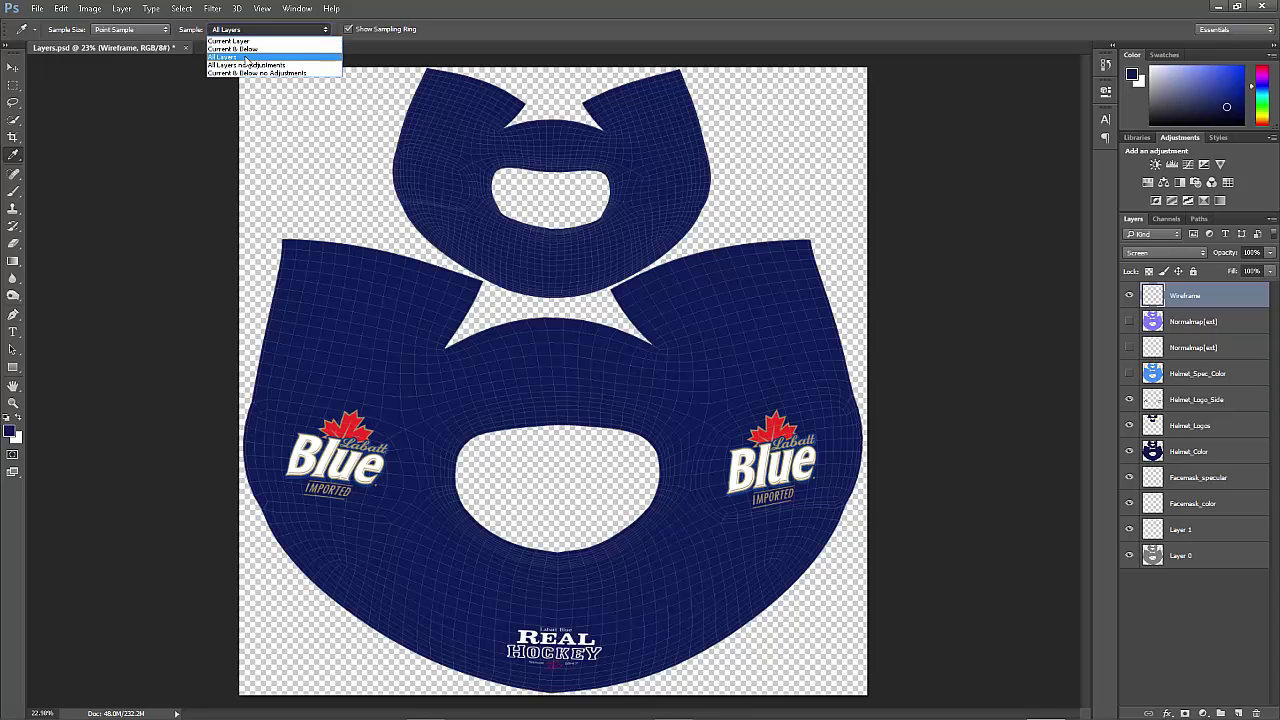
click(214, 405)
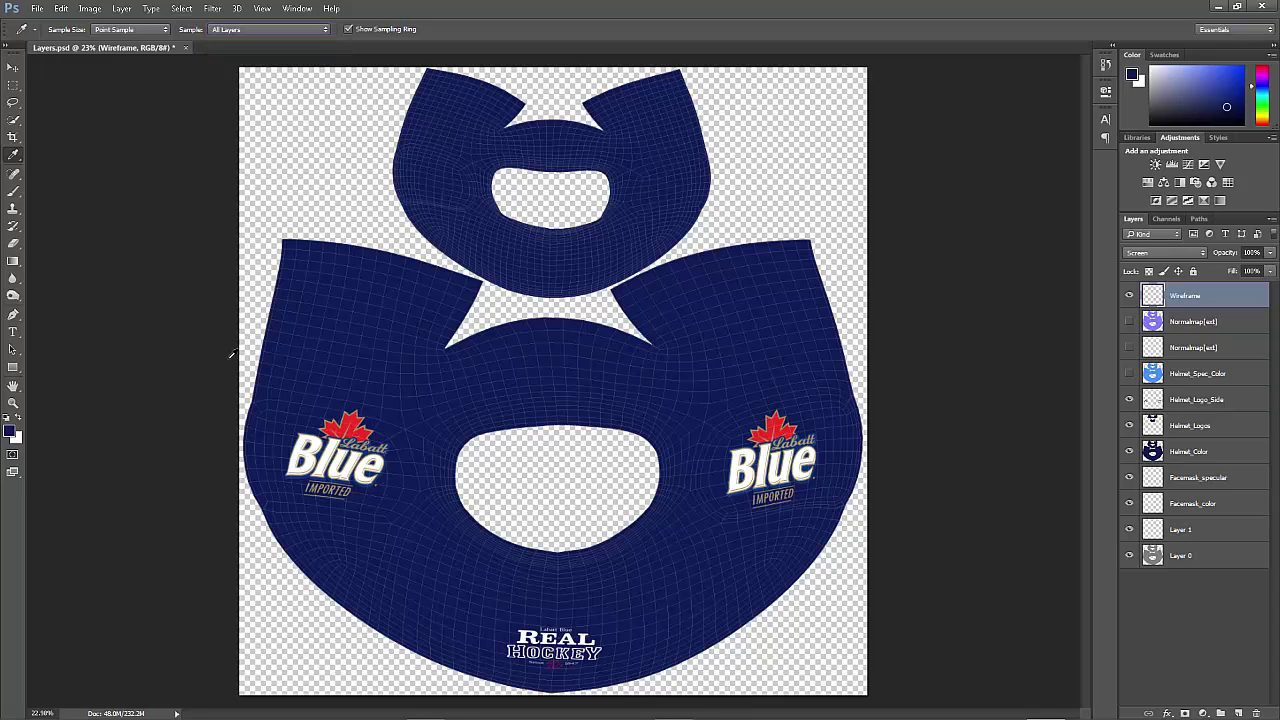
Switch back to 3D-Coat, review the Sampler tool's picking options and return to the paint brush.
key(alt+Tab)
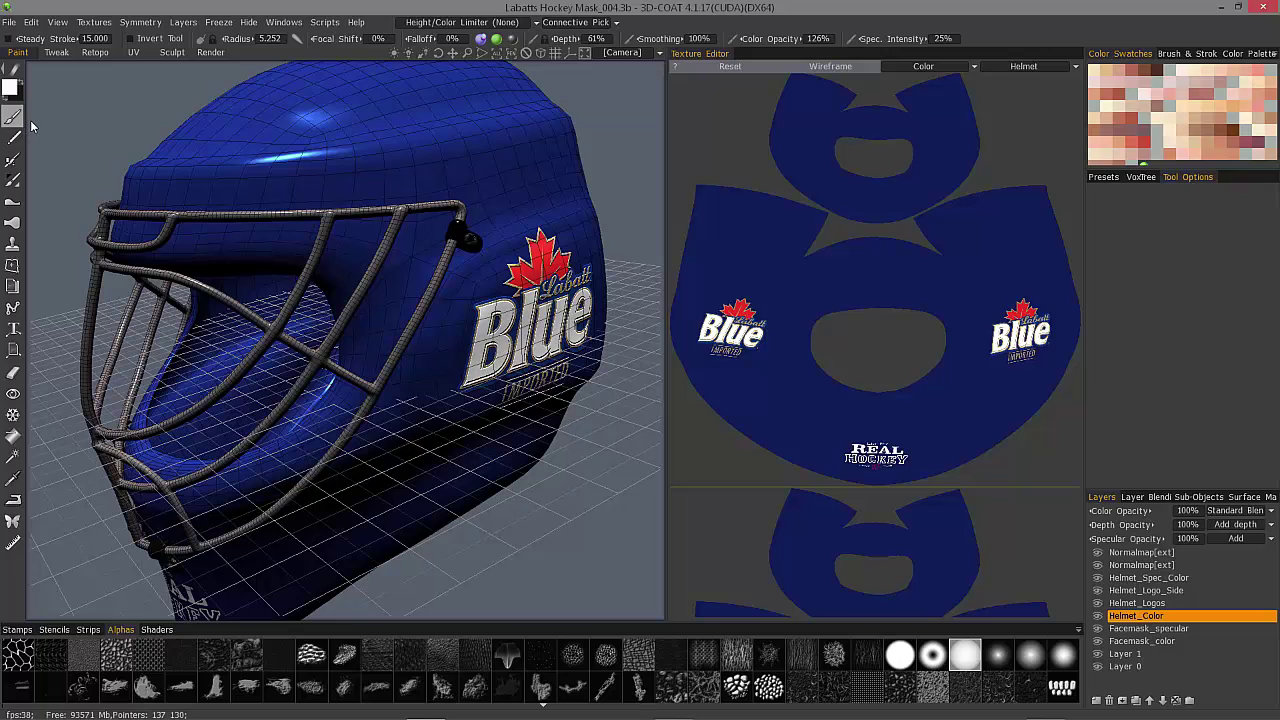
key(i)
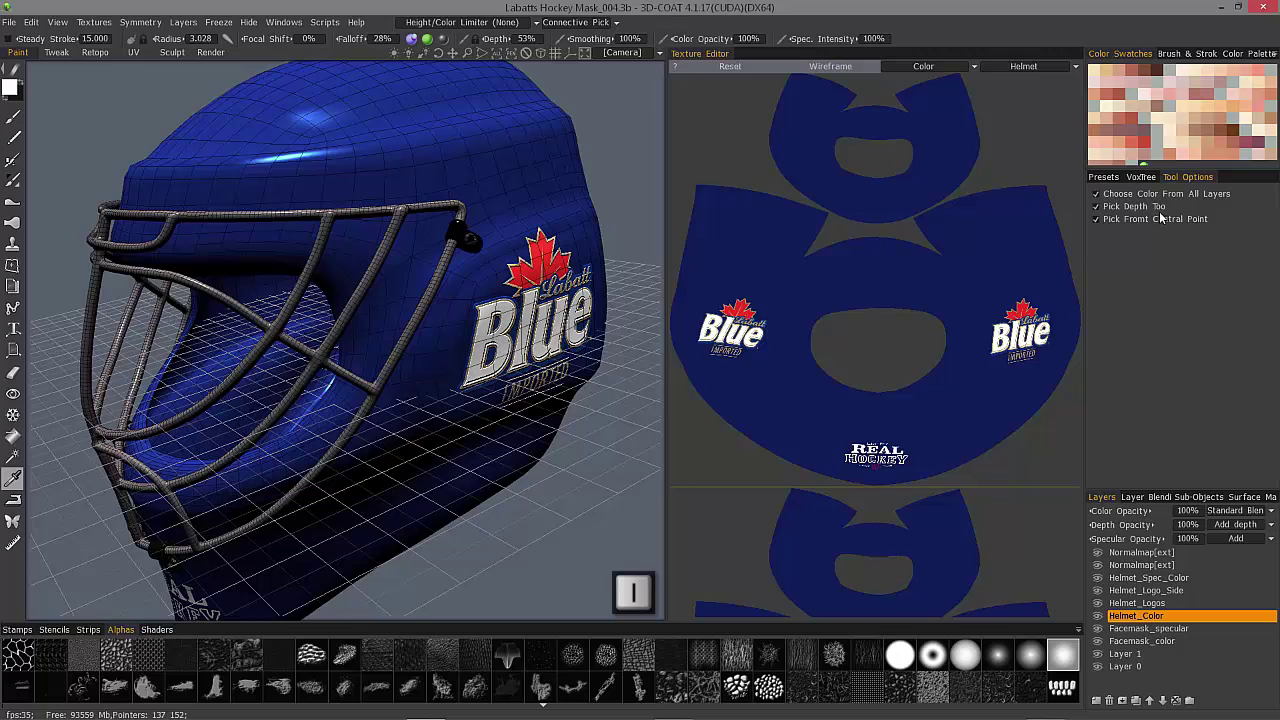
key(b)
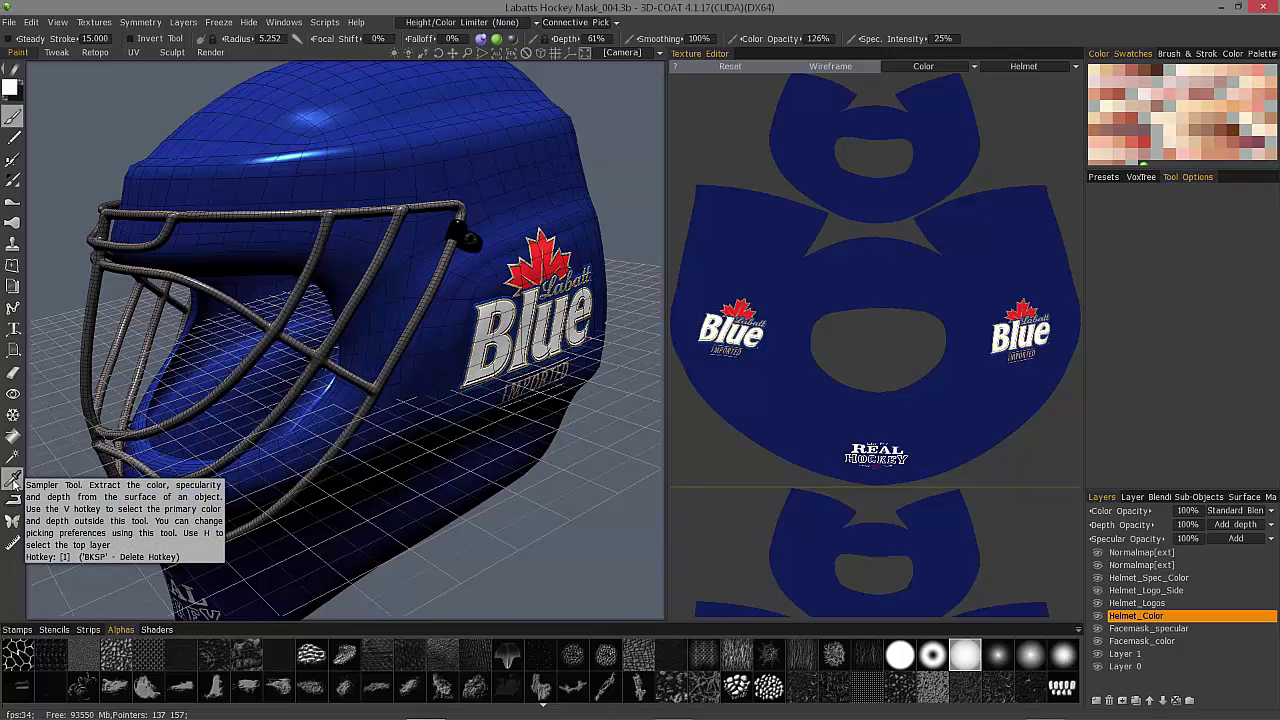
Enlarge the brush radius to 6.925 and sample the side logo's white and the helmet's blue while the brush stays active.
key(v)
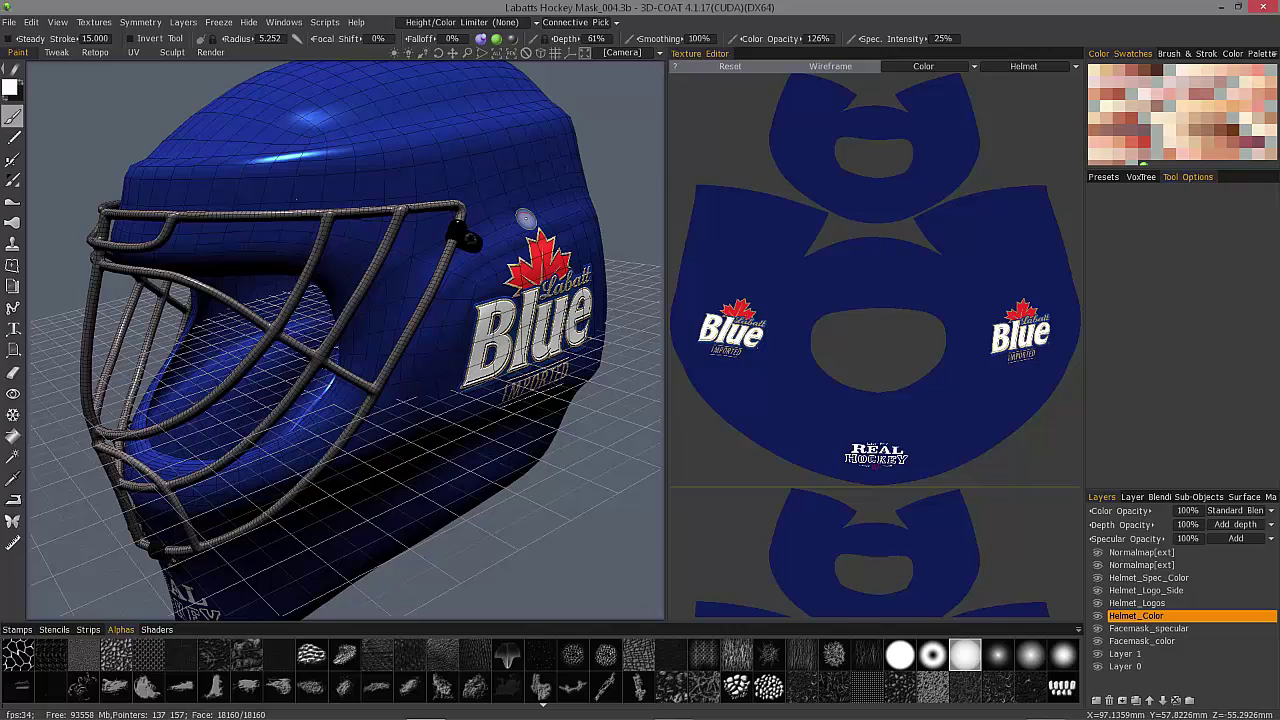
right_drag(524, 226, 544, 229)
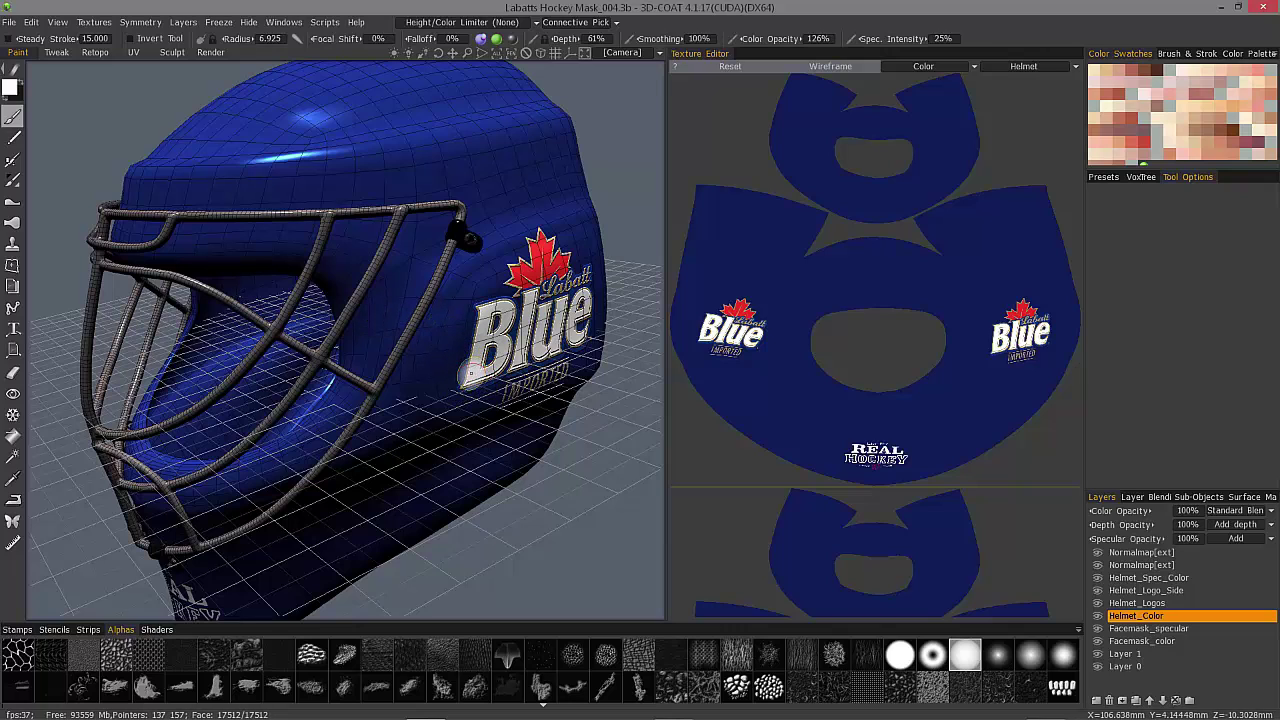
key(v)
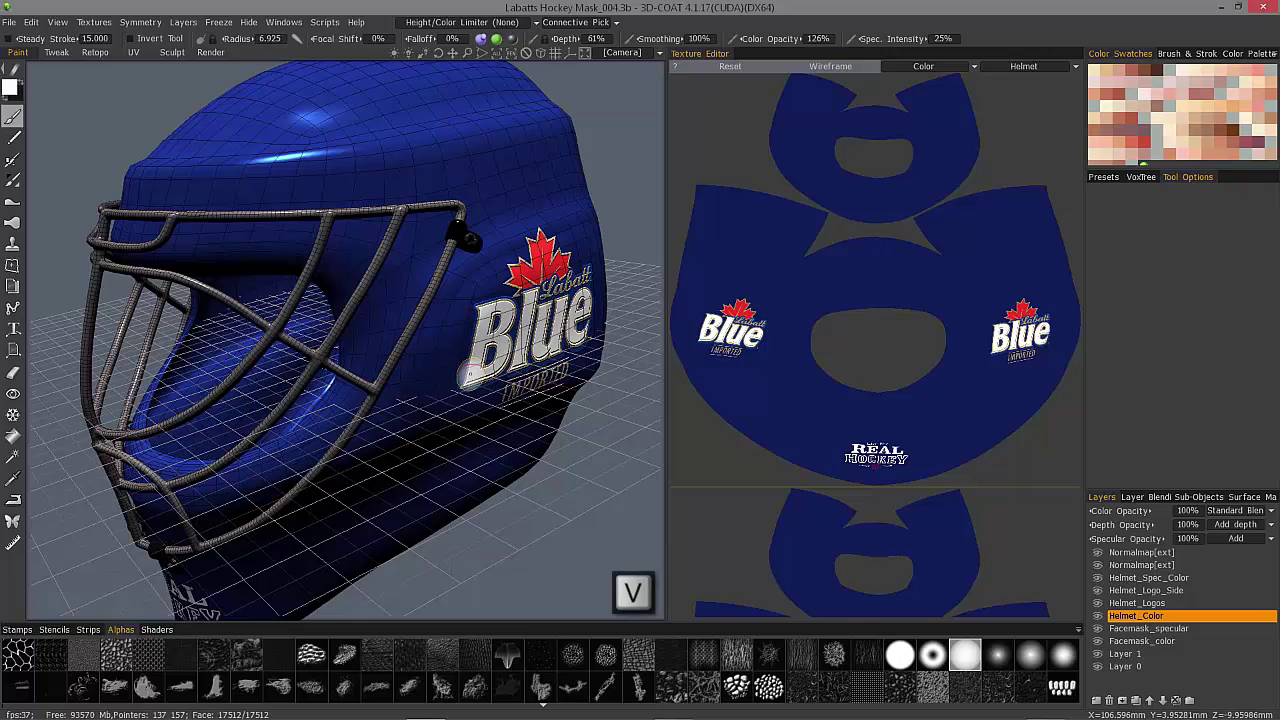
key(v)
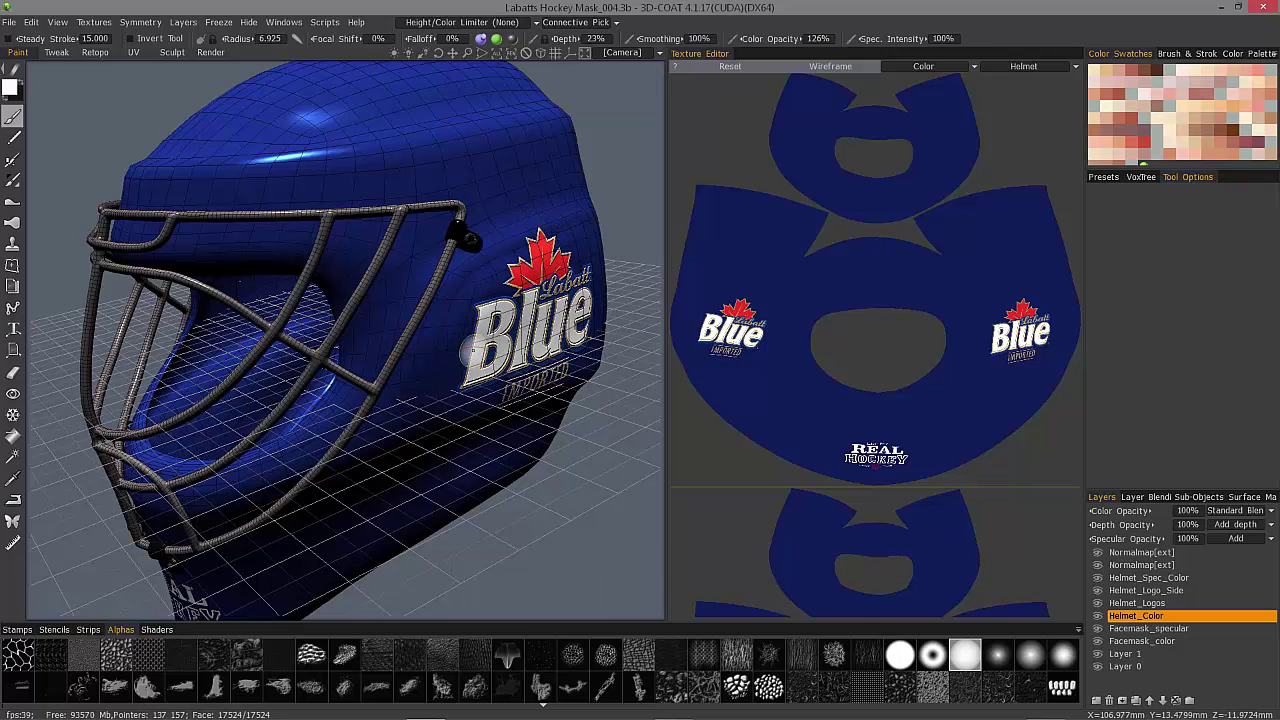
key(v)
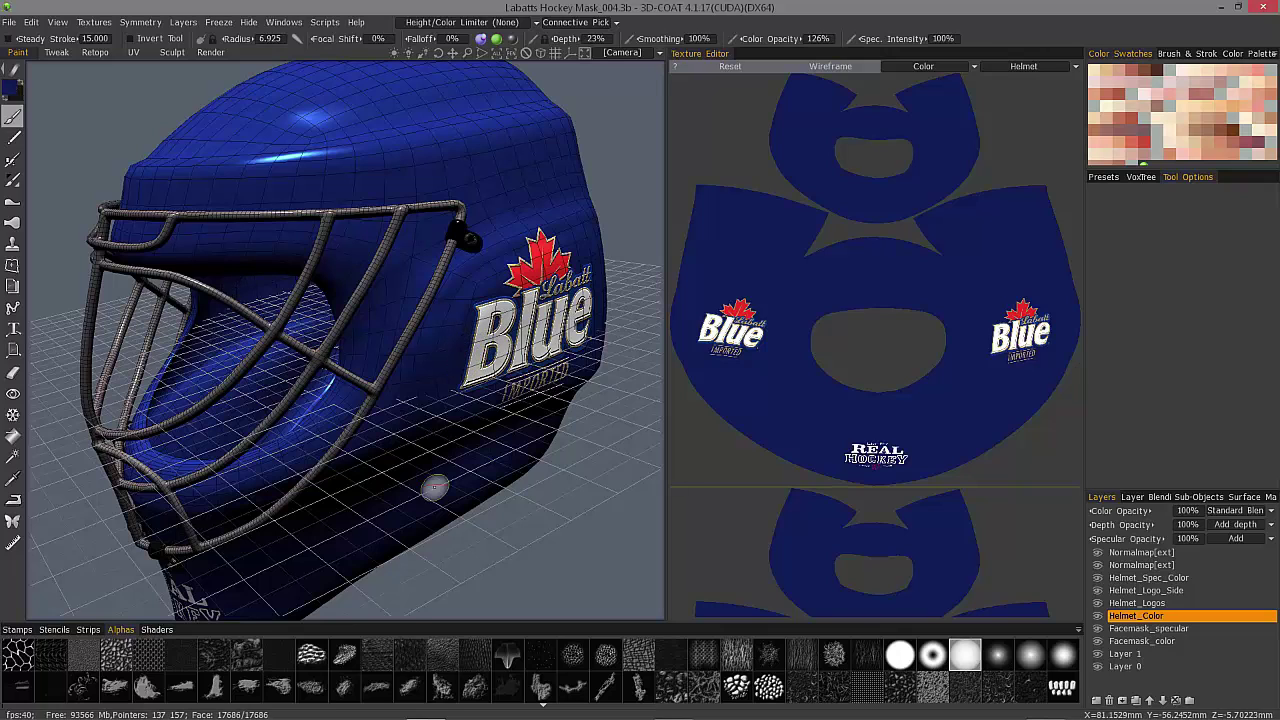
Examine the brush's depth channel settings.
click(481, 40)
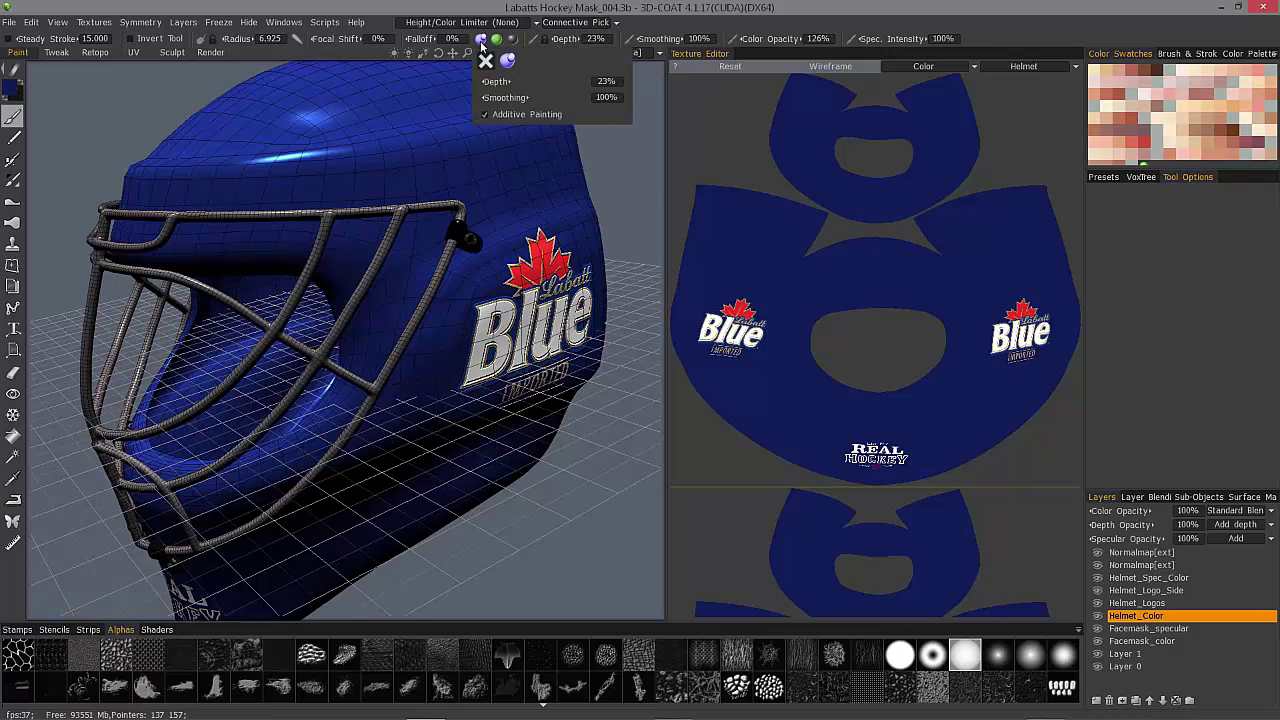
mouse_move(499, 45)
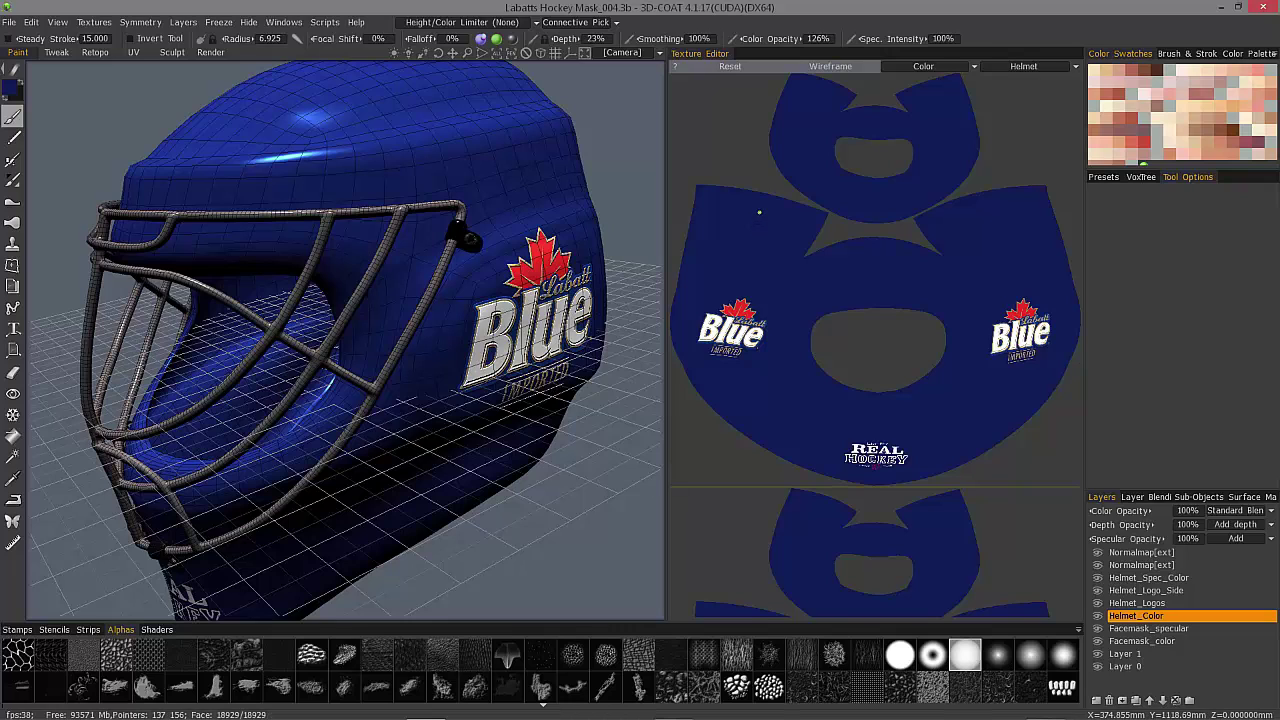
Set the Color Palette to Image mode and load the Labatt Blue logo as its color-picking image.
click(1252, 55)
right_click(1270, 60)
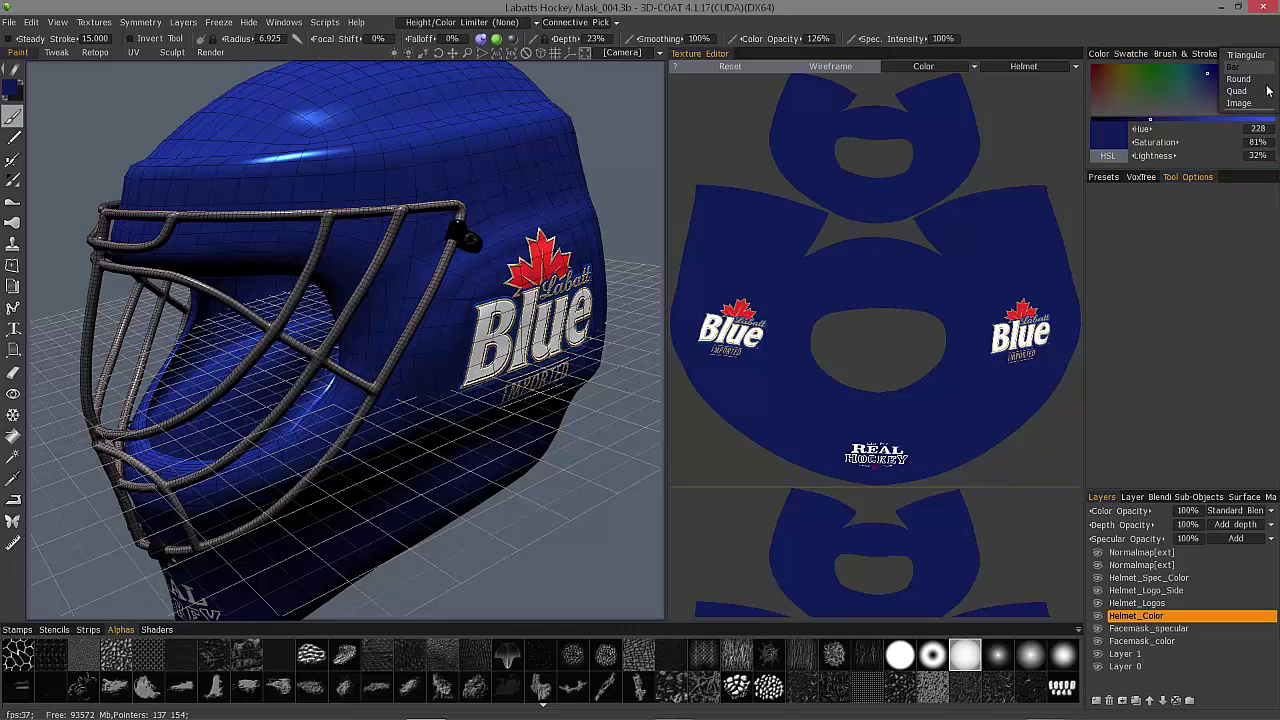
click(1245, 104)
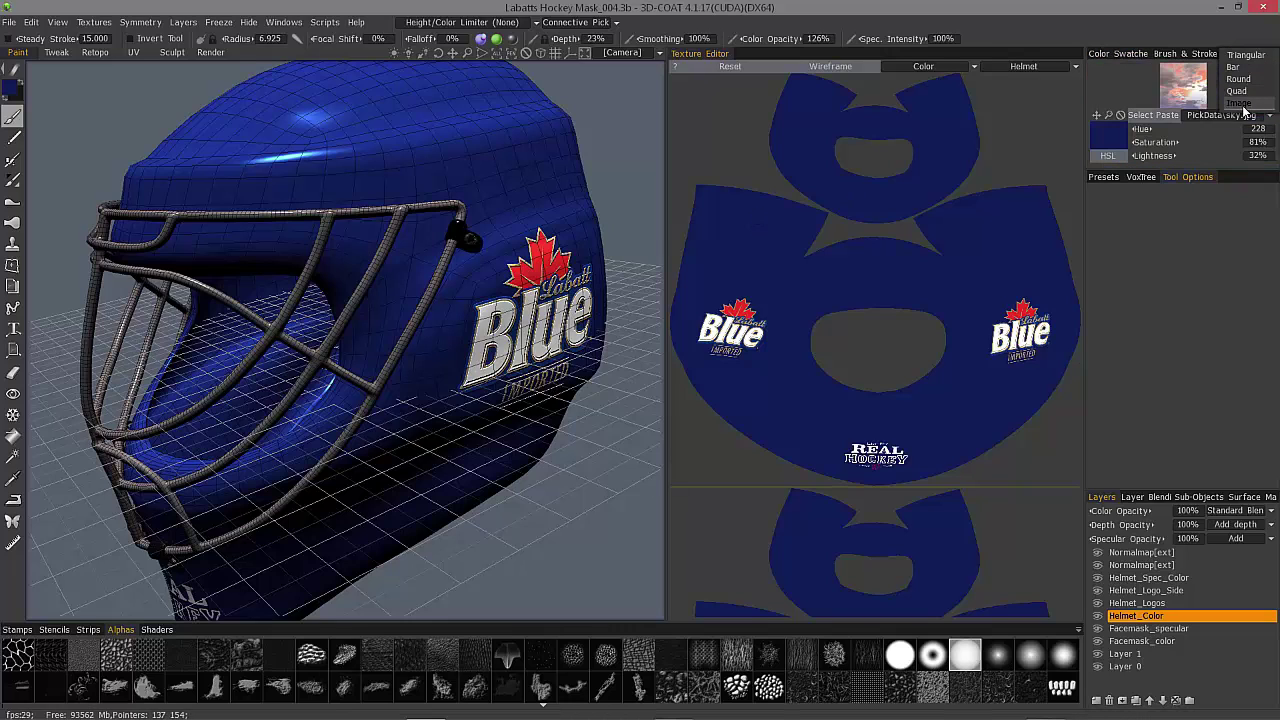
click(1141, 117)
double_click(648, 165)
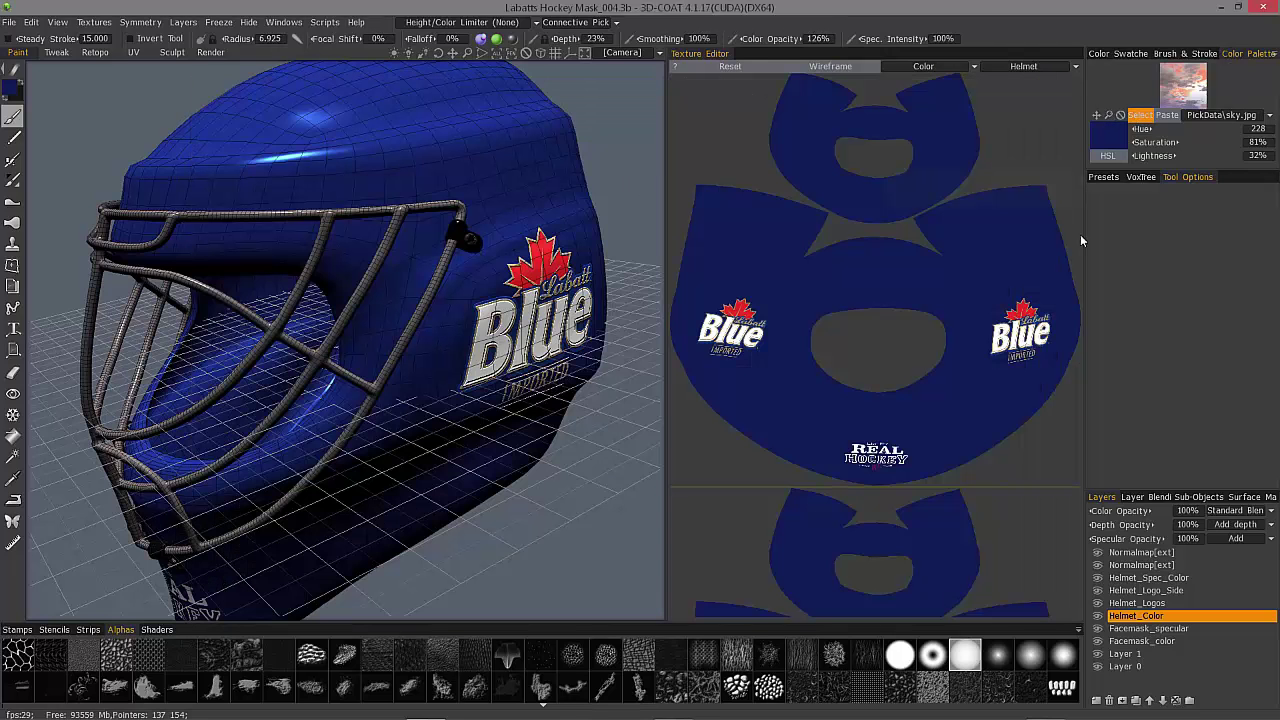
click(1210, 115)
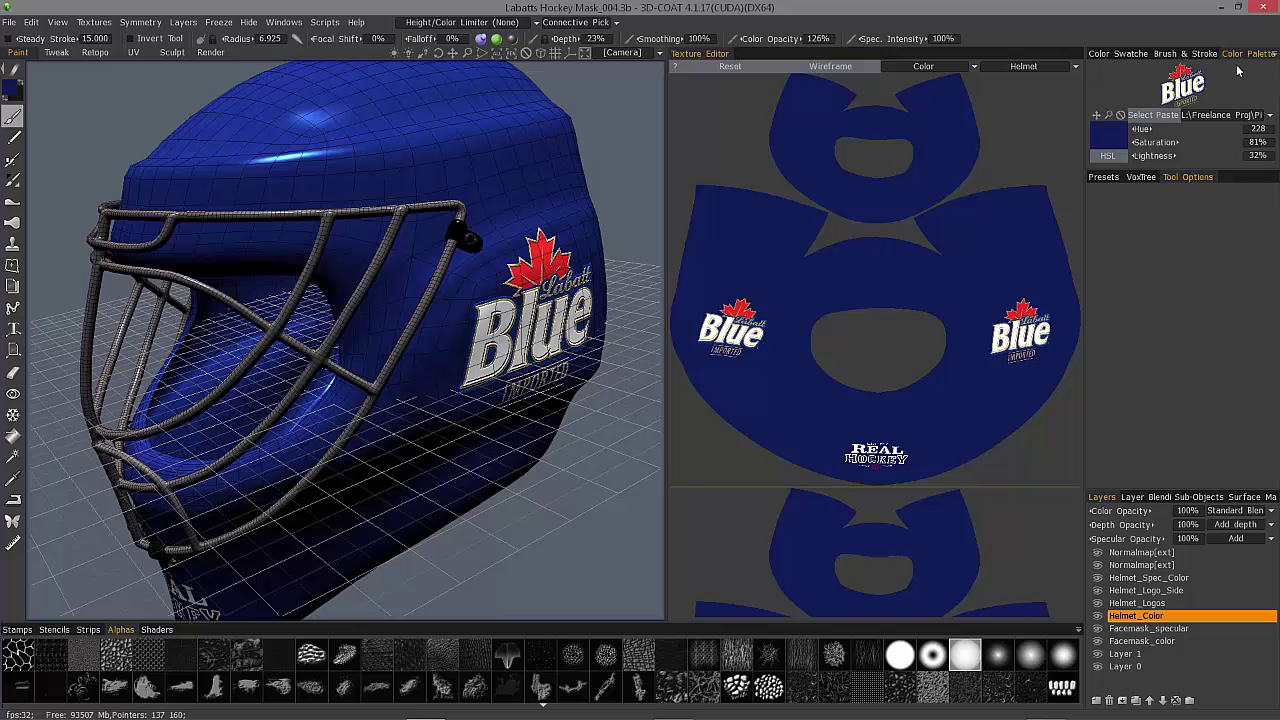
Undock the Color Palette, float it over the 3D viewport and make it wider and shorter.
drag(1248, 57, 80, 90)
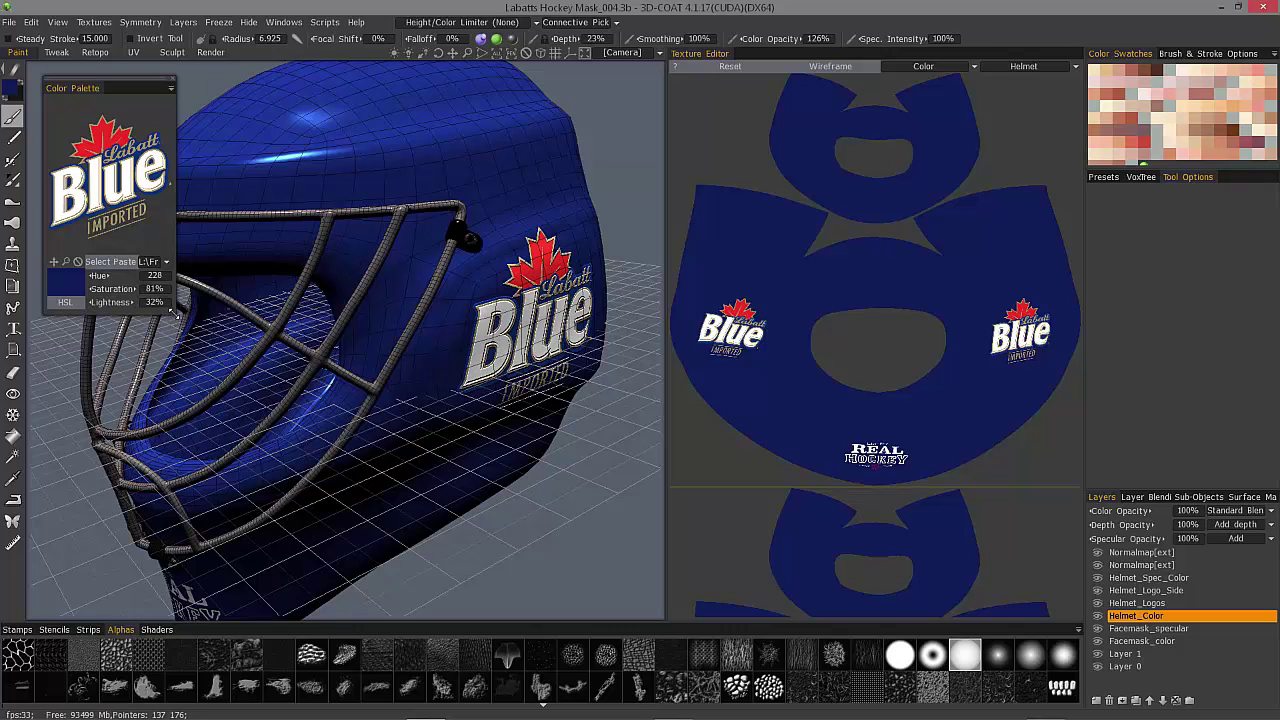
drag(174, 312, 243, 237)
drag(64, 184, 107, 185)
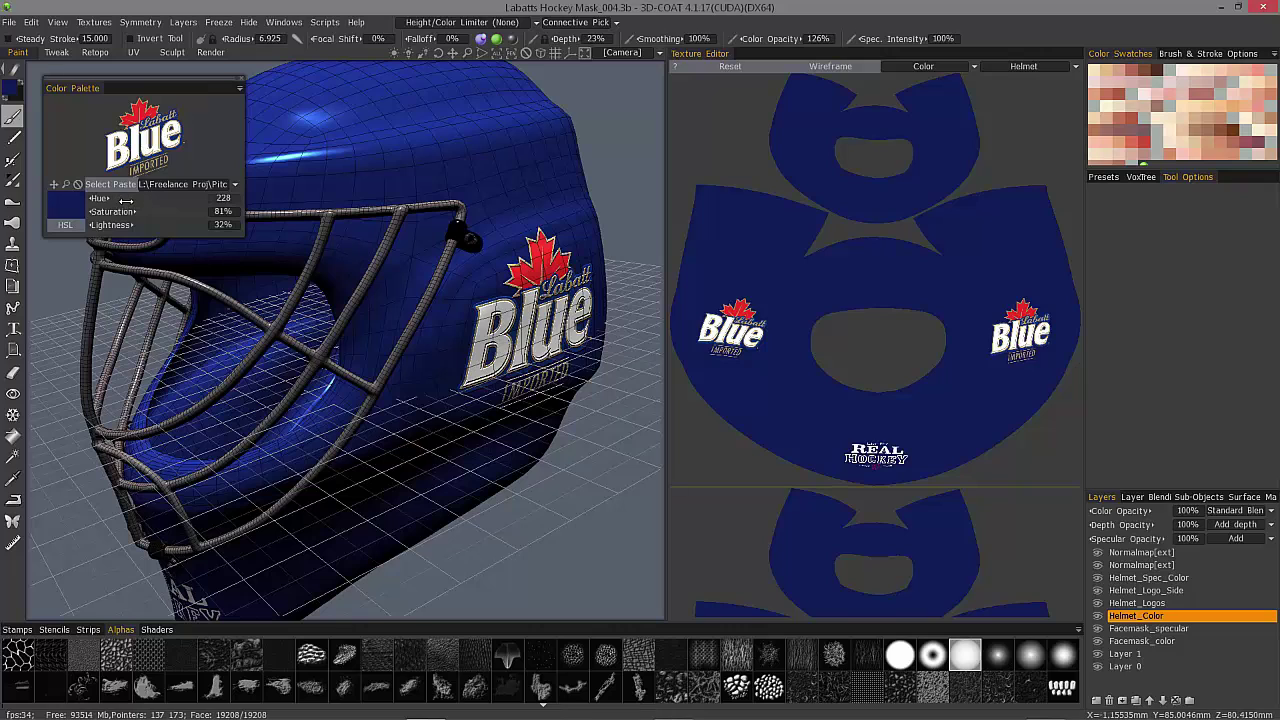
Shift the hue to 321, and pick the maple leaf's red and the lettering's white from the logo image.
drag(123, 198, 135, 206)
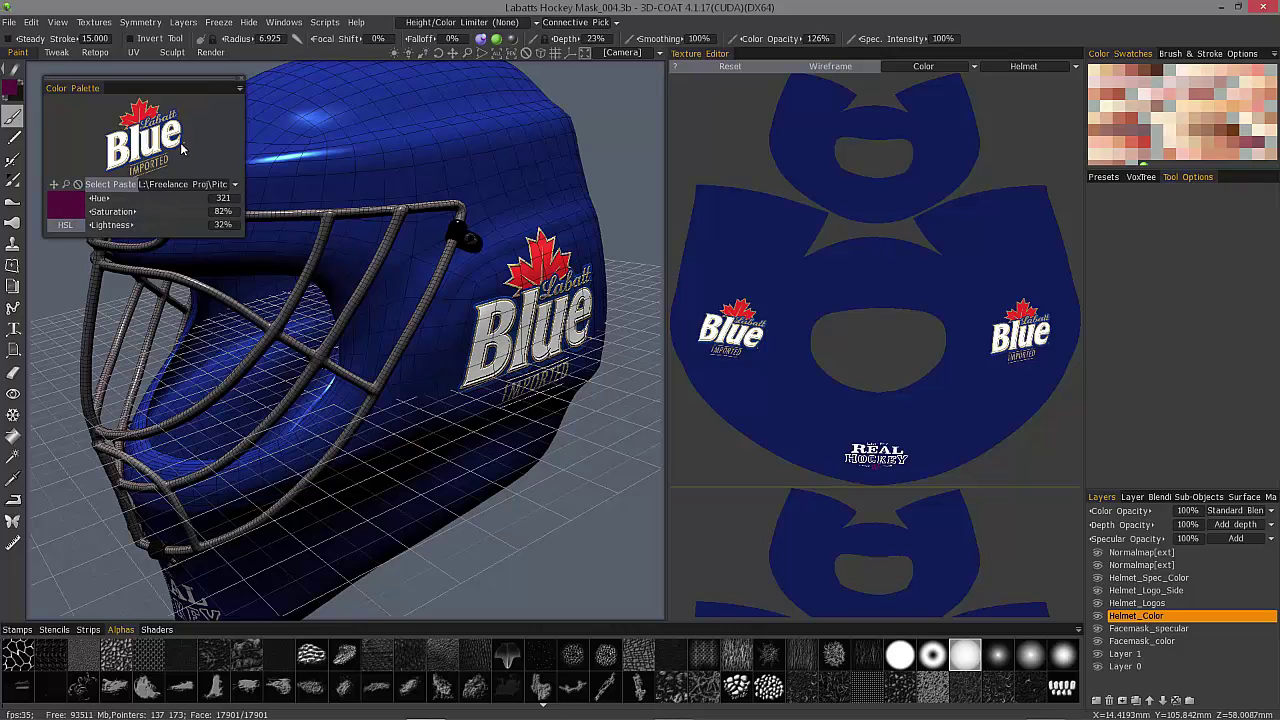
click(144, 119)
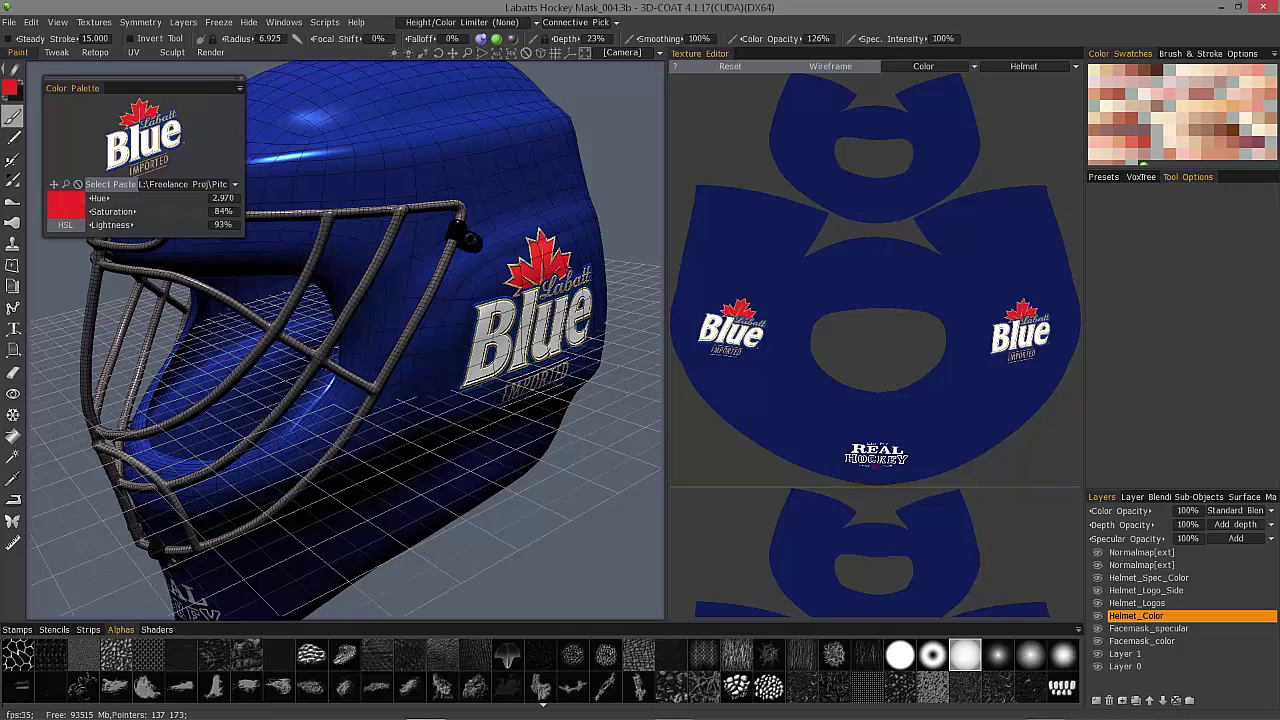
click(144, 150)
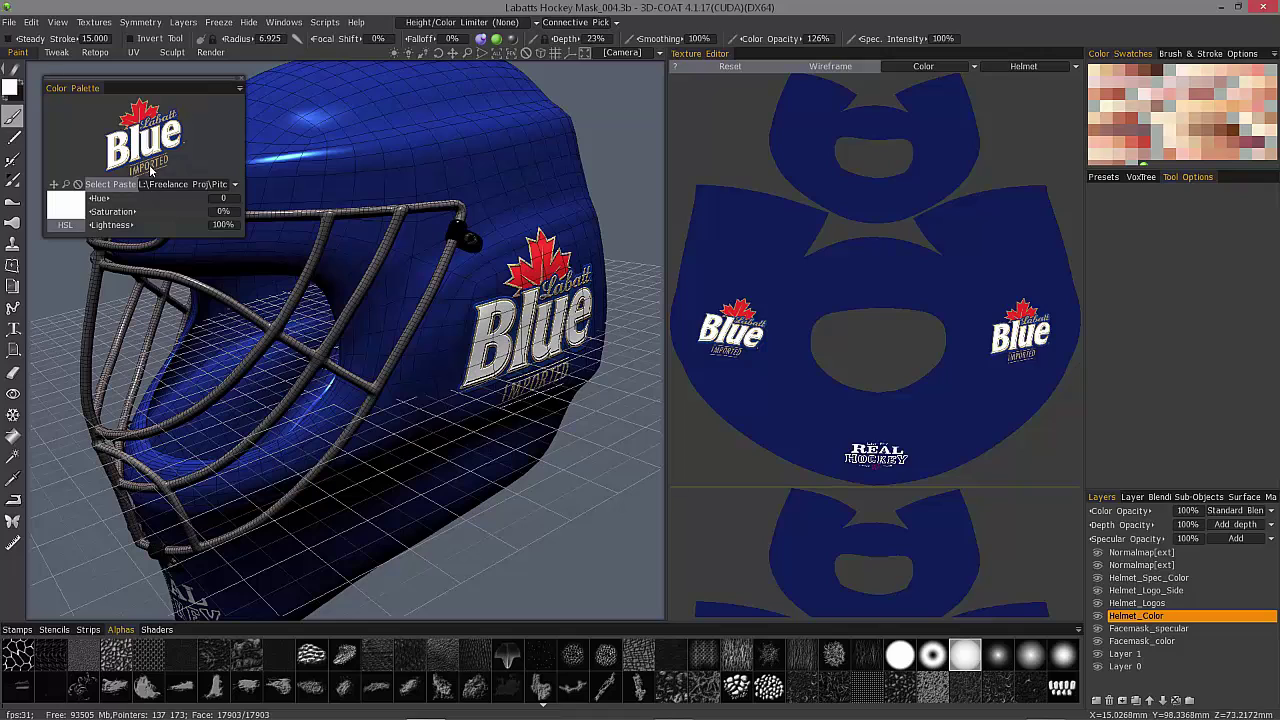
Pick the blue from the logo image and store it as a new swatch in a slightly taller Color Swatches panel.
click(120, 133)
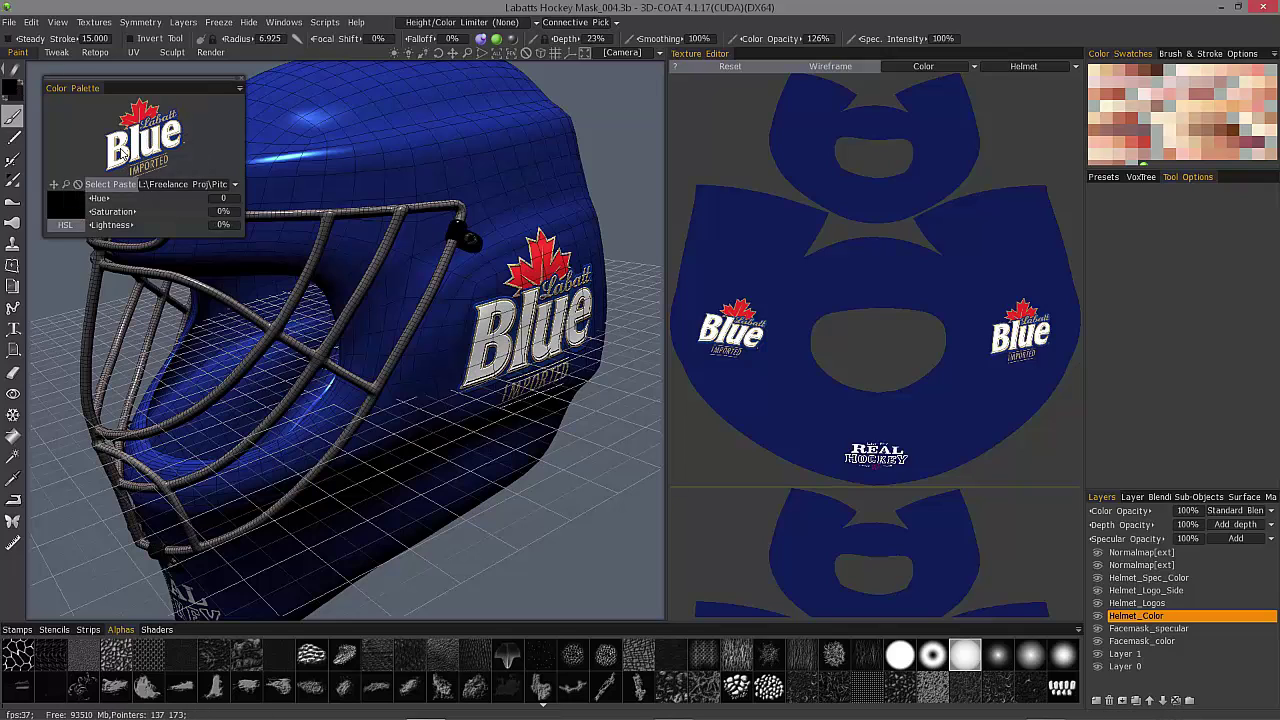
click(117, 149)
click(176, 119)
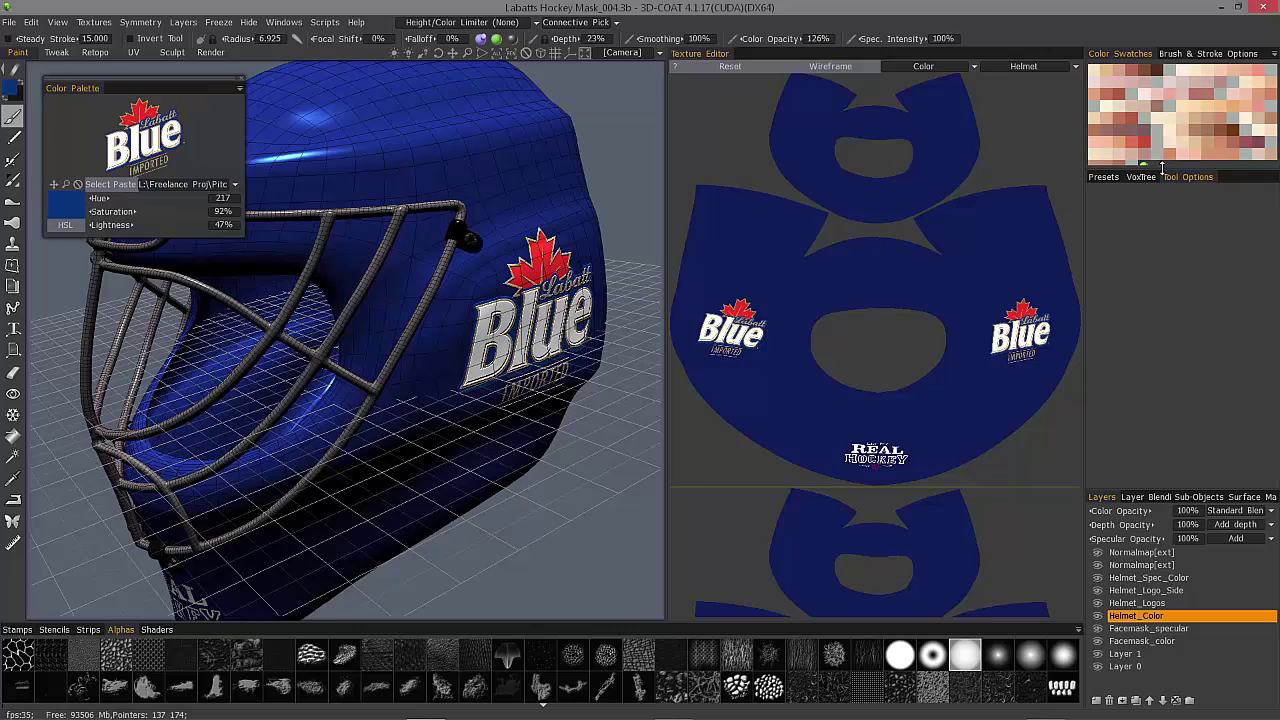
drag(1162, 170, 1162, 177)
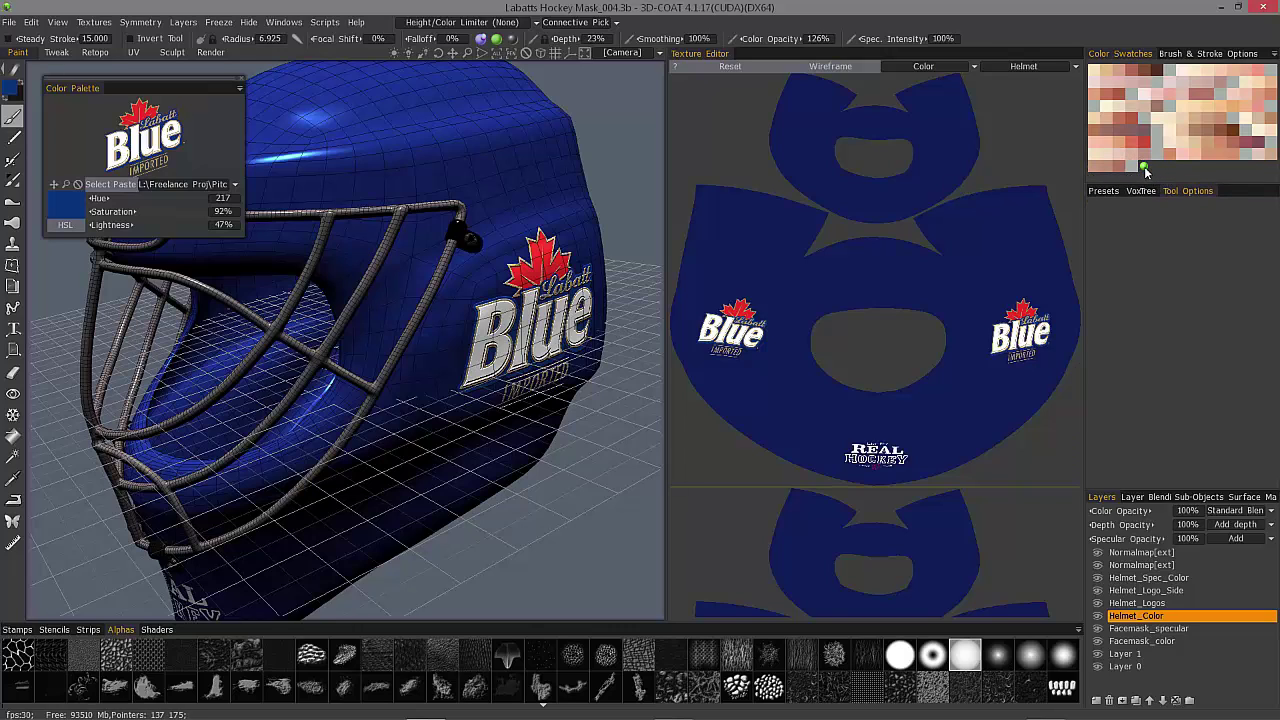
click(1144, 167)
Sample the lettering's white and the maple leaf's red from the logo image, adding each as a new color swatch.
click(136, 156)
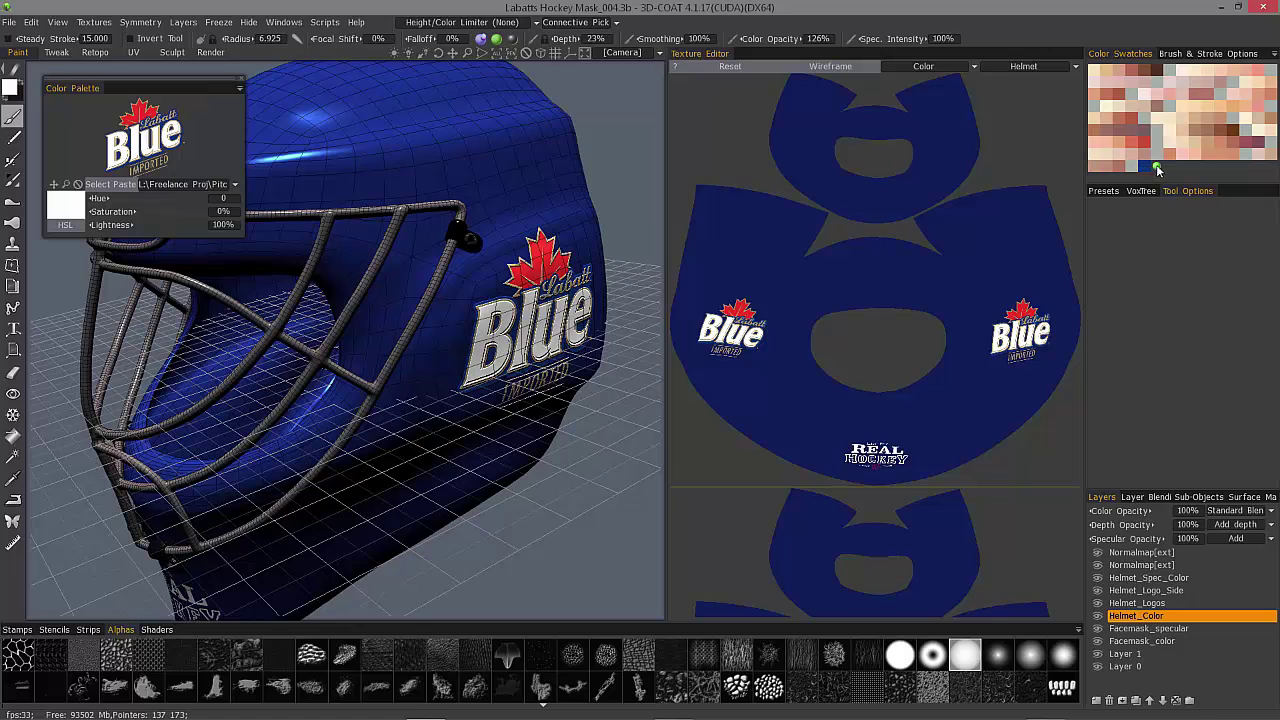
click(153, 118)
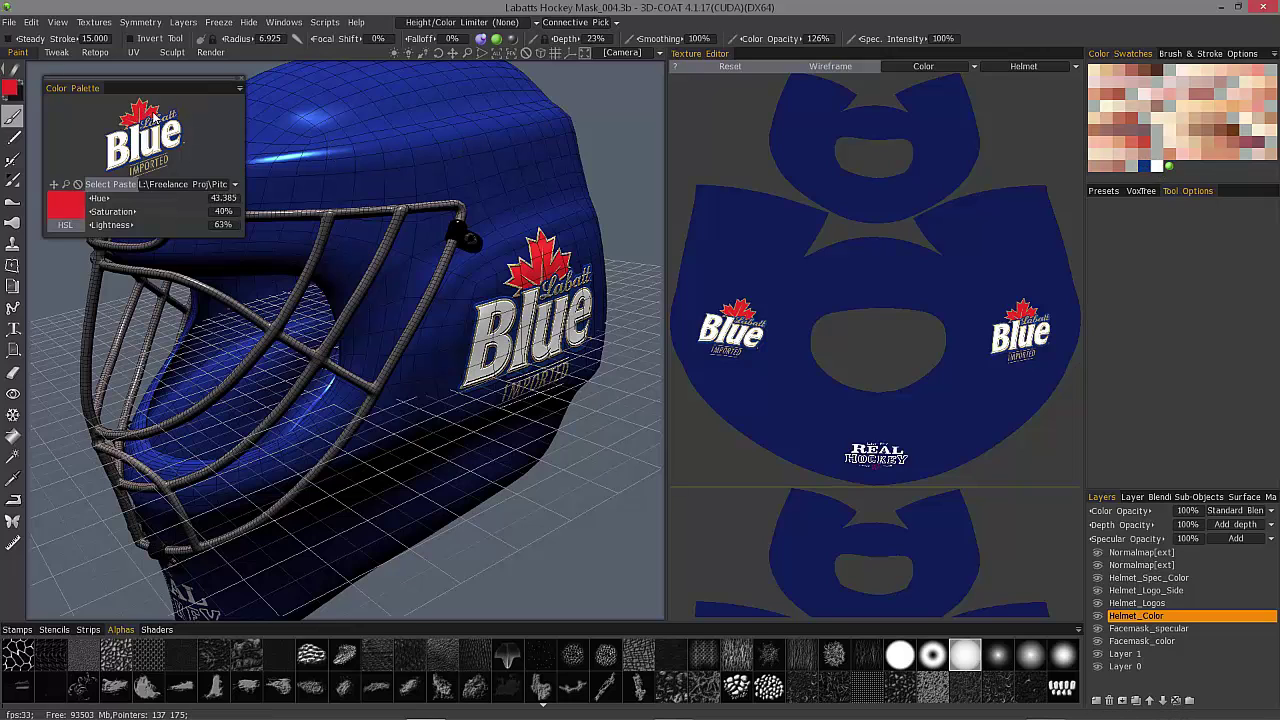
click(1168, 167)
click(1274, 54)
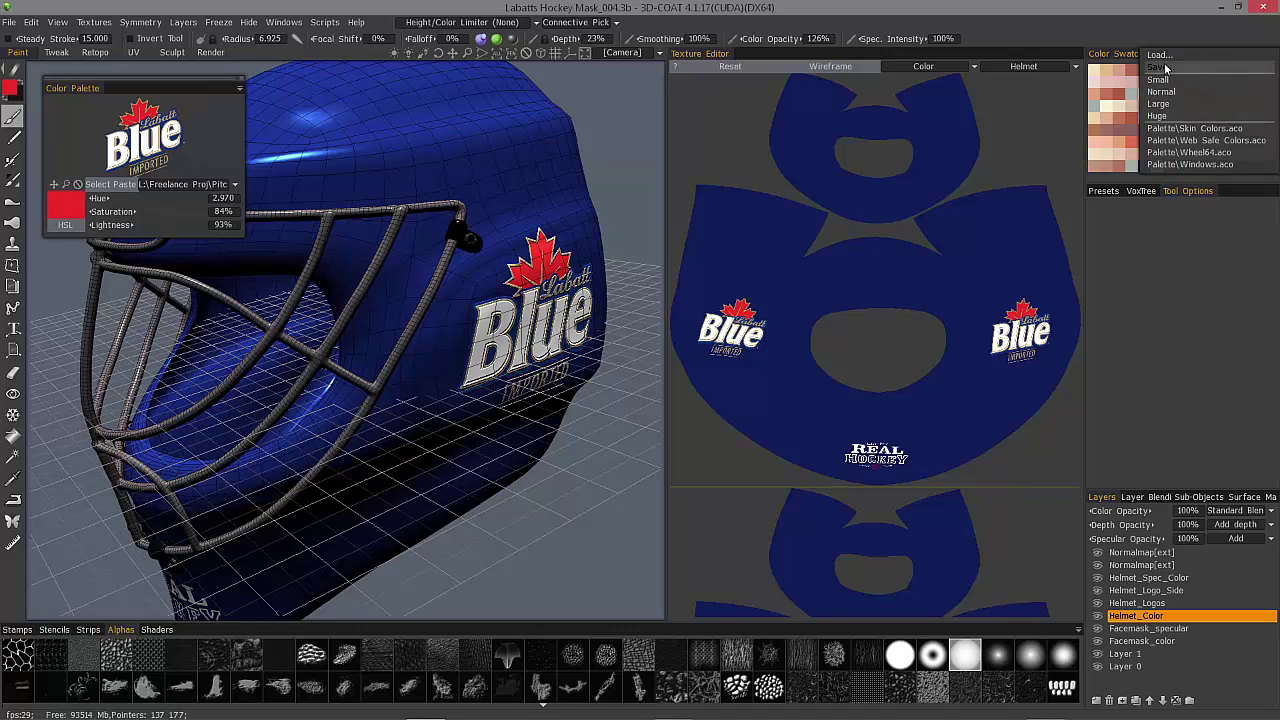
click(1160, 67)
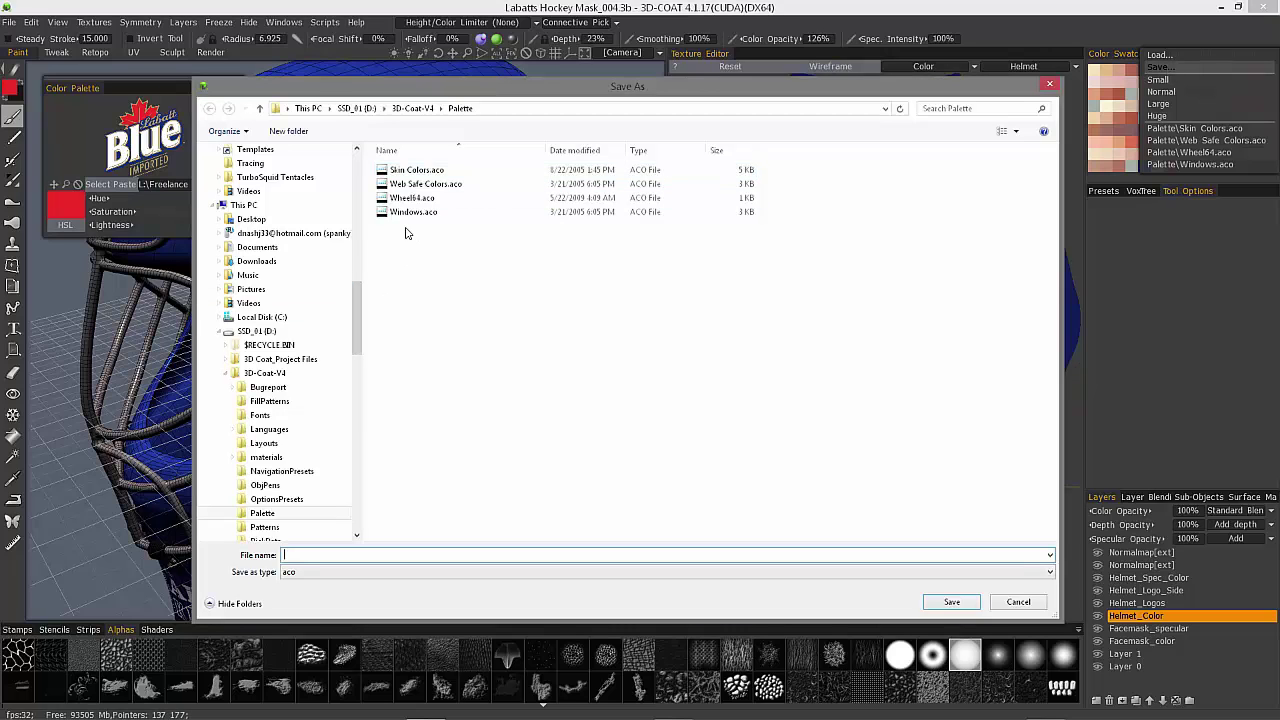
click(1018, 601)
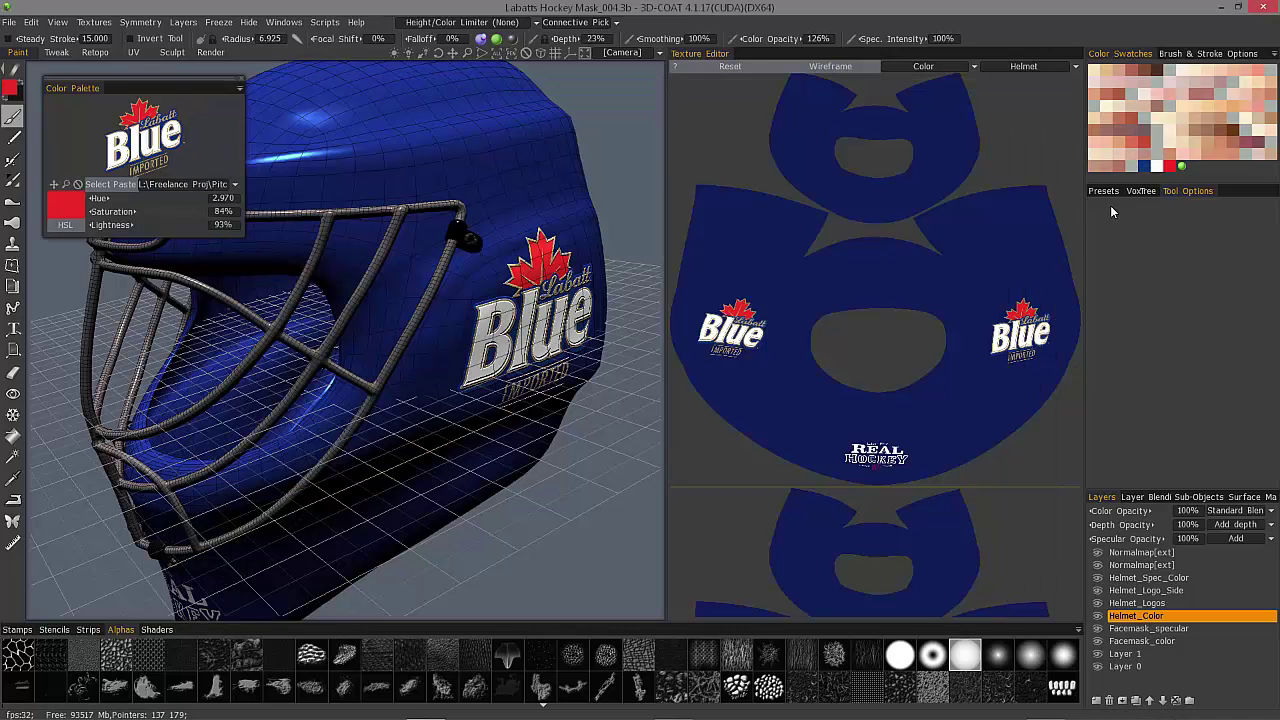
Dock the floating Color Palette back alongside Color Swatches and Brush & Stroke Options.
drag(70, 88, 1225, 53)
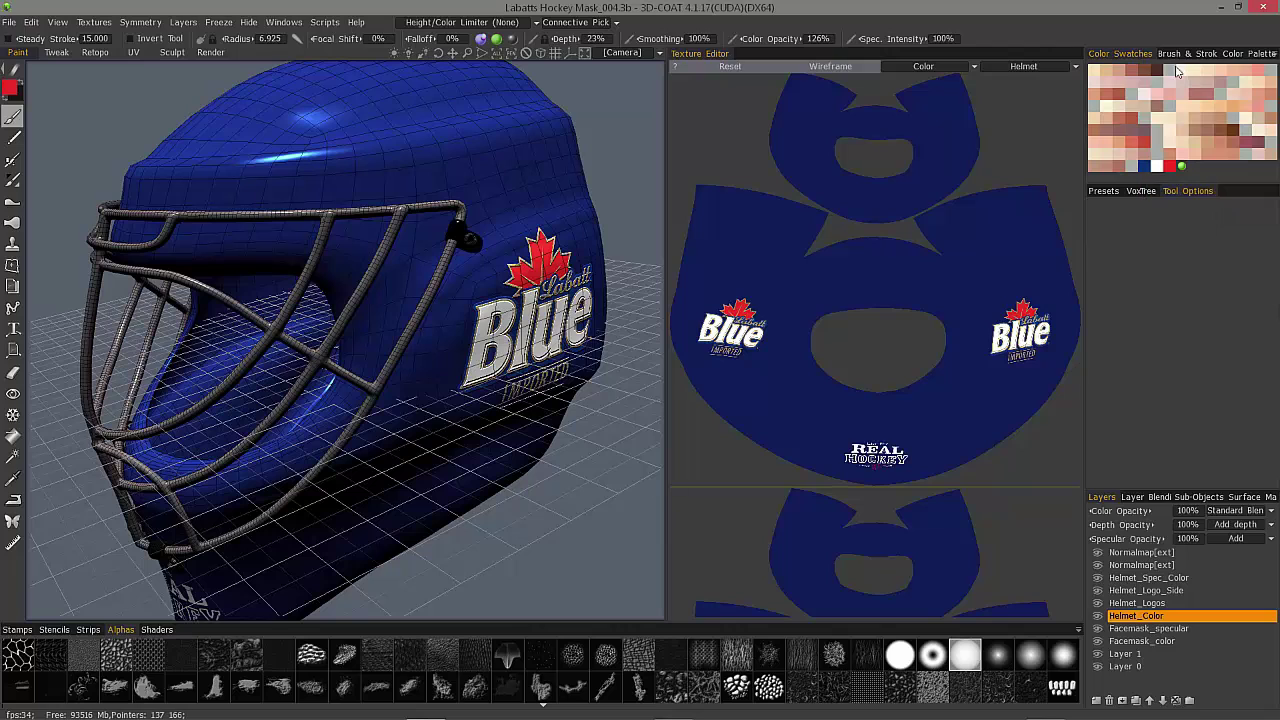